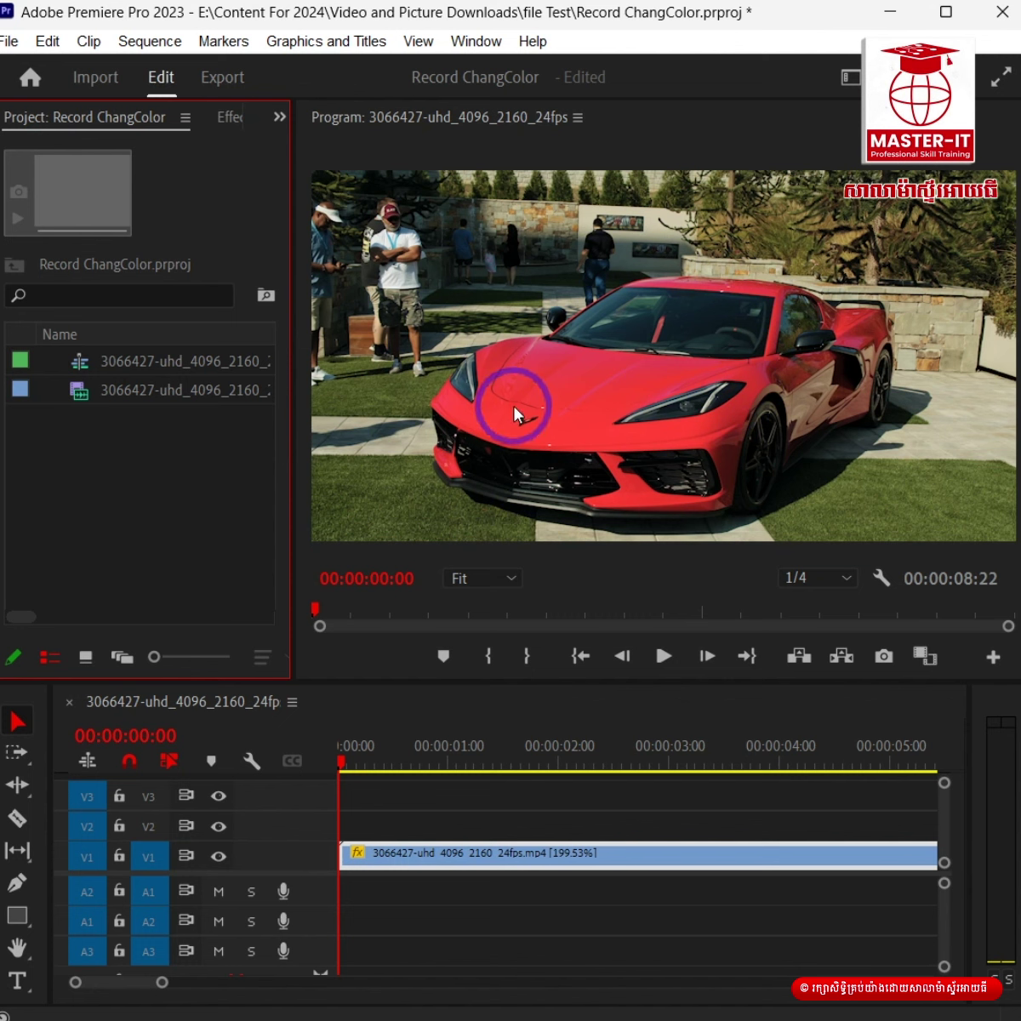
Alt-drag a copy of the car clip from V1 up onto track V2.
{"action": "left_click", "coordinate": [385, 858]}
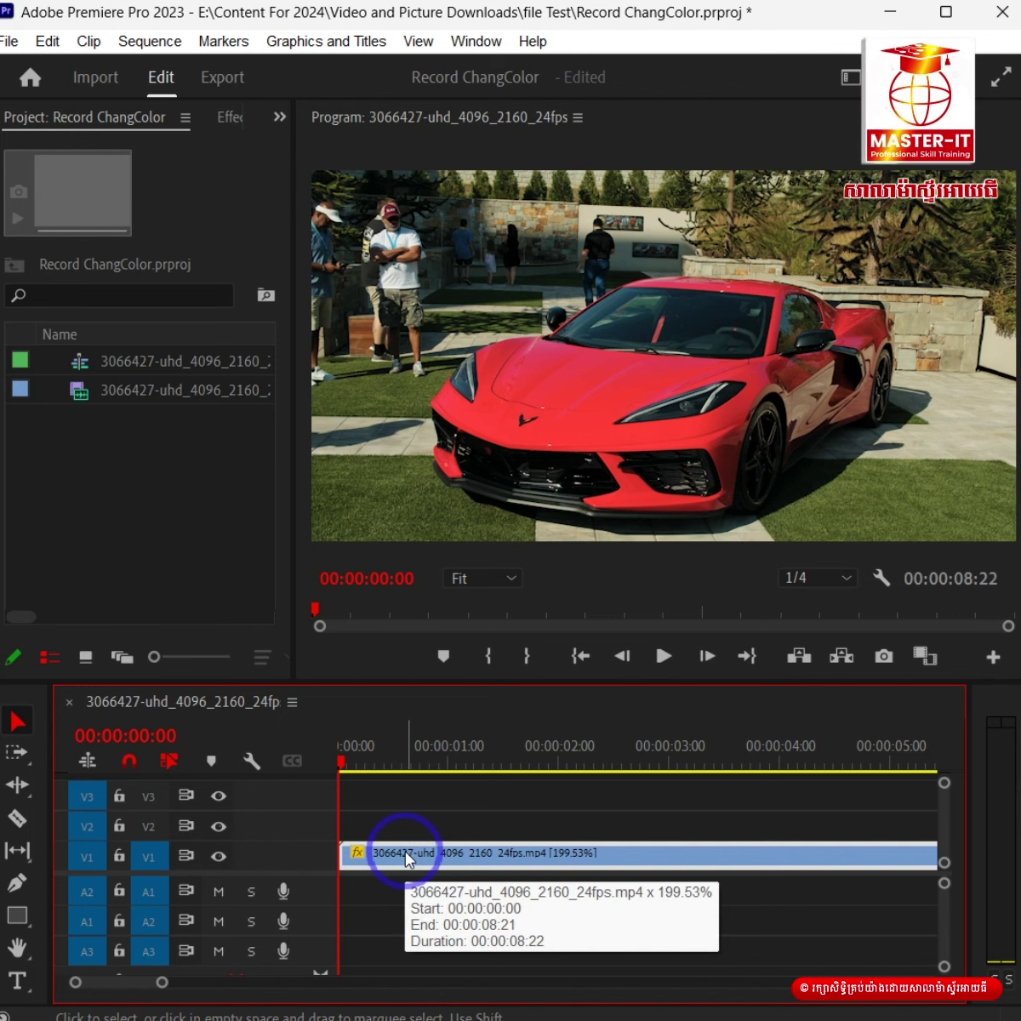
{"action": "key", "text": "alt"}
{"action": "left_click_drag", "start_coordinate": [405, 855], "coordinate": [406, 824]}
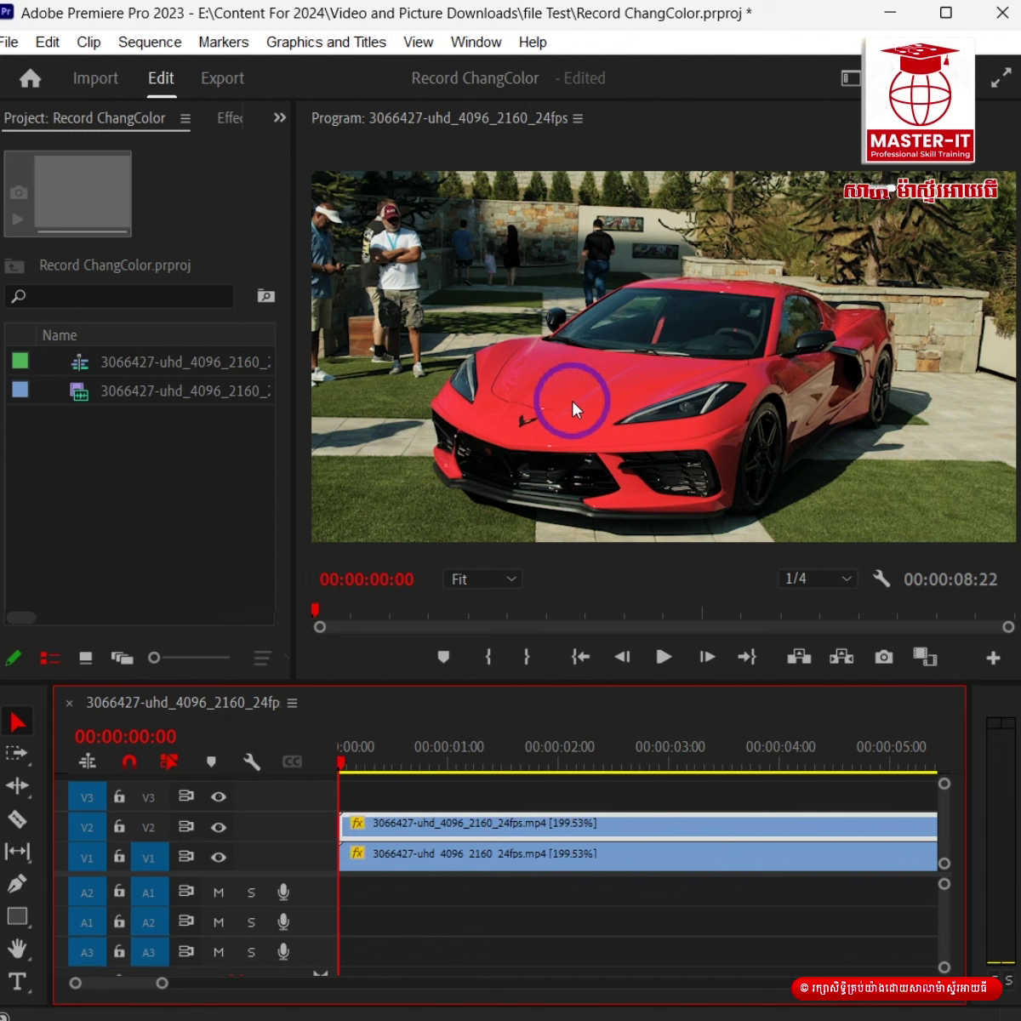
Search Effects for 'chan' and apply Change to Color to the V2 clip.
{"action": "left_click", "coordinate": [280, 118]}
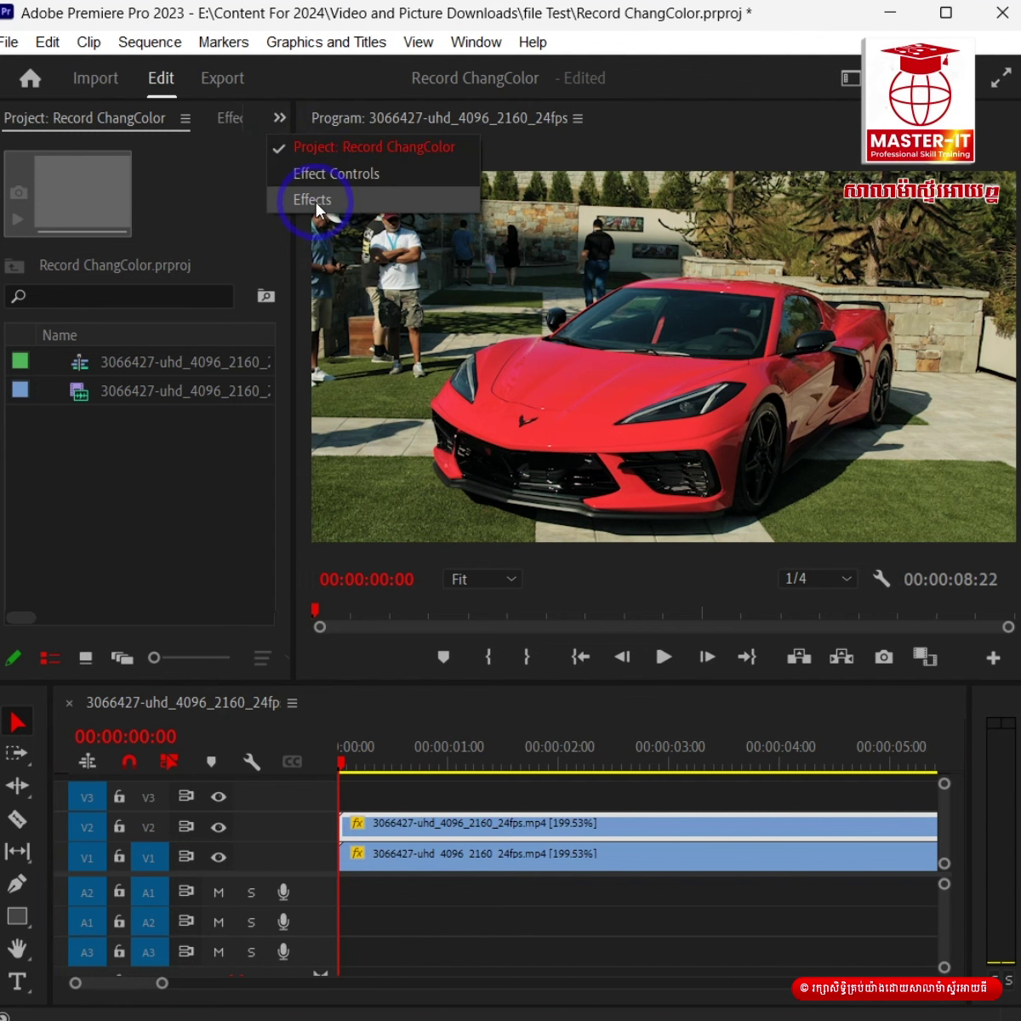
{"action": "left_click", "coordinate": [315, 201]}
{"action": "double_click", "coordinate": [89, 141]}
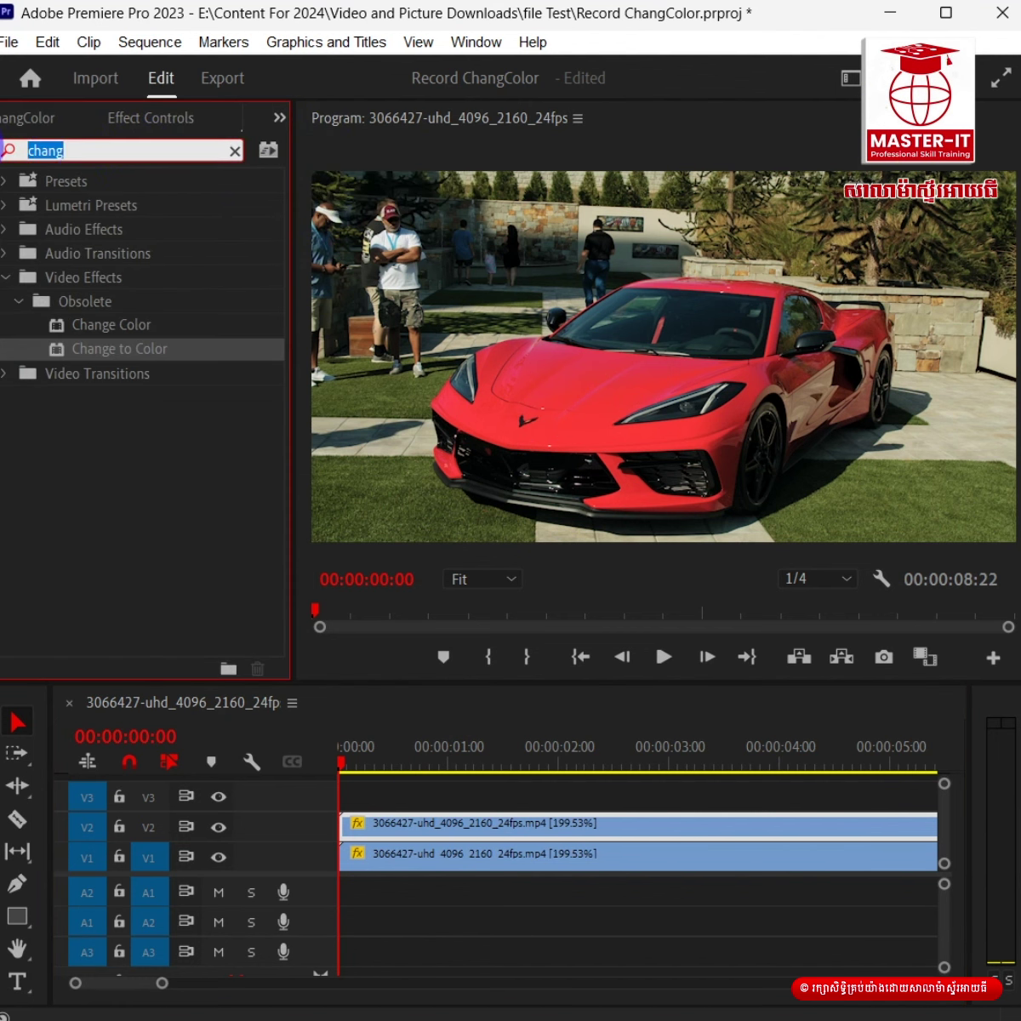
{"action": "type", "text": "chan"}
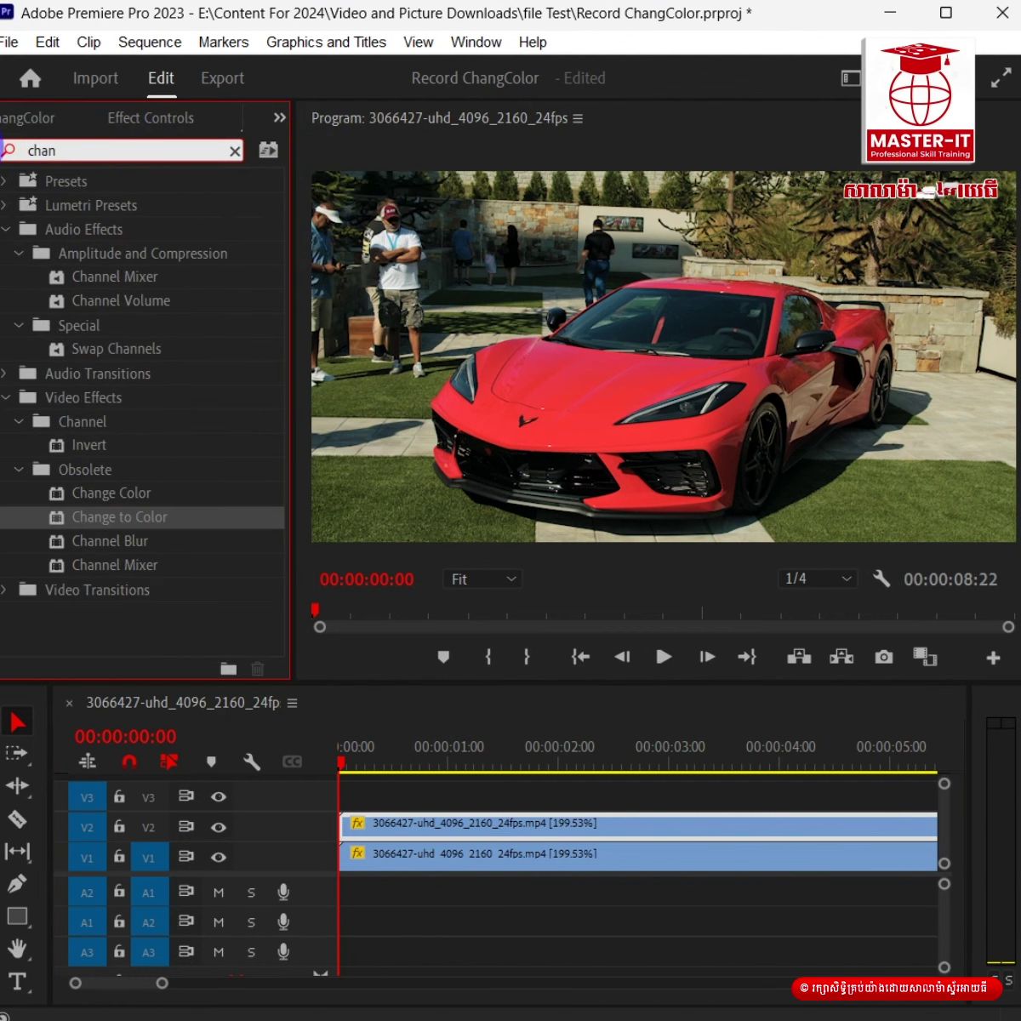
{"action": "left_click", "coordinate": [108, 524]}
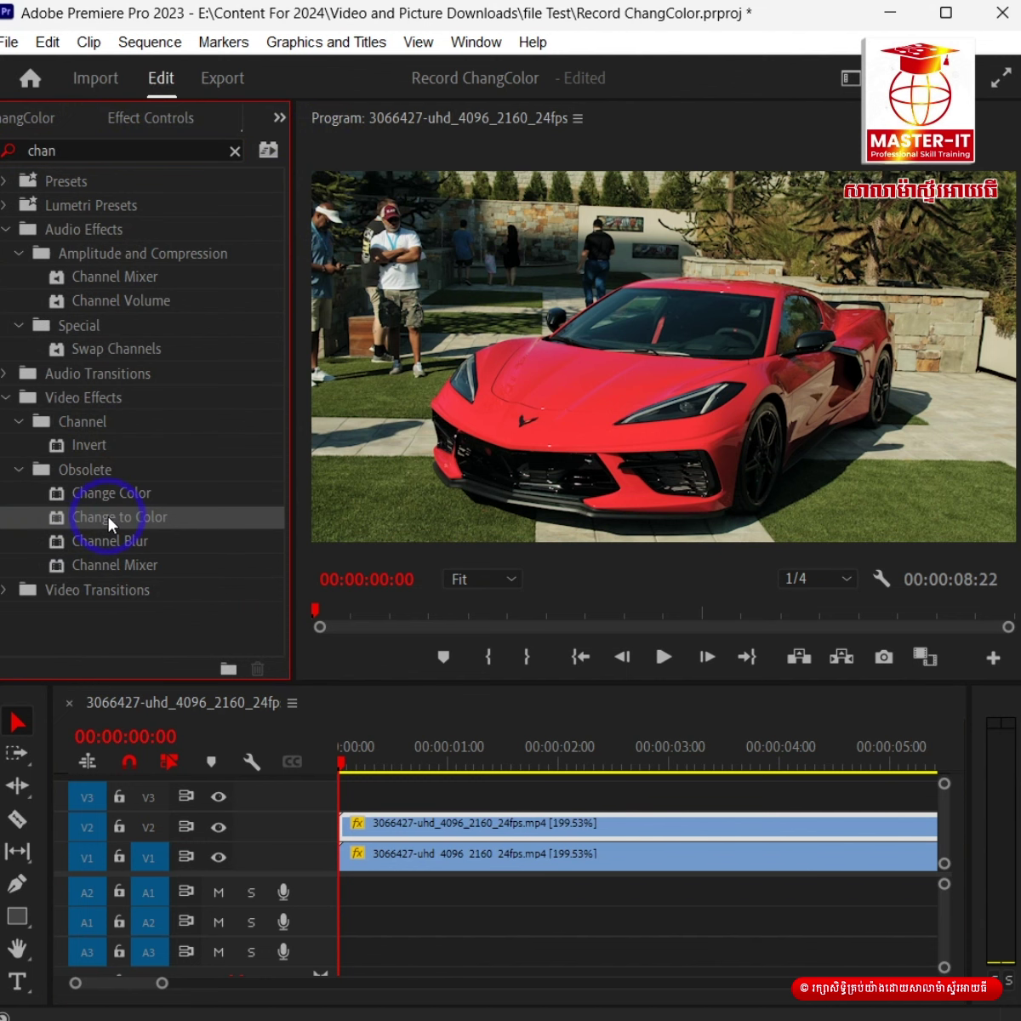
{"action": "left_click_drag", "start_coordinate": [402, 772], "coordinate": [401, 827]}
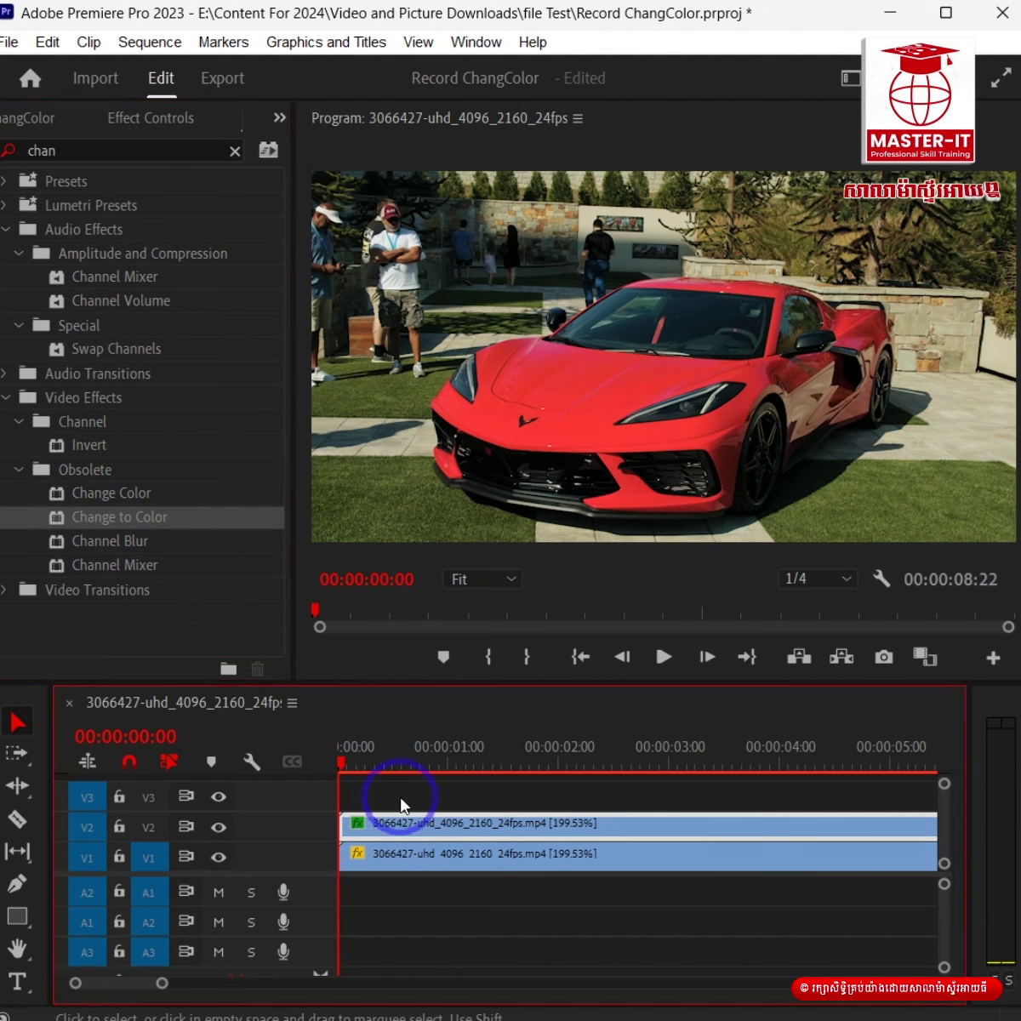
{"action": "left_click", "coordinate": [142, 122]}
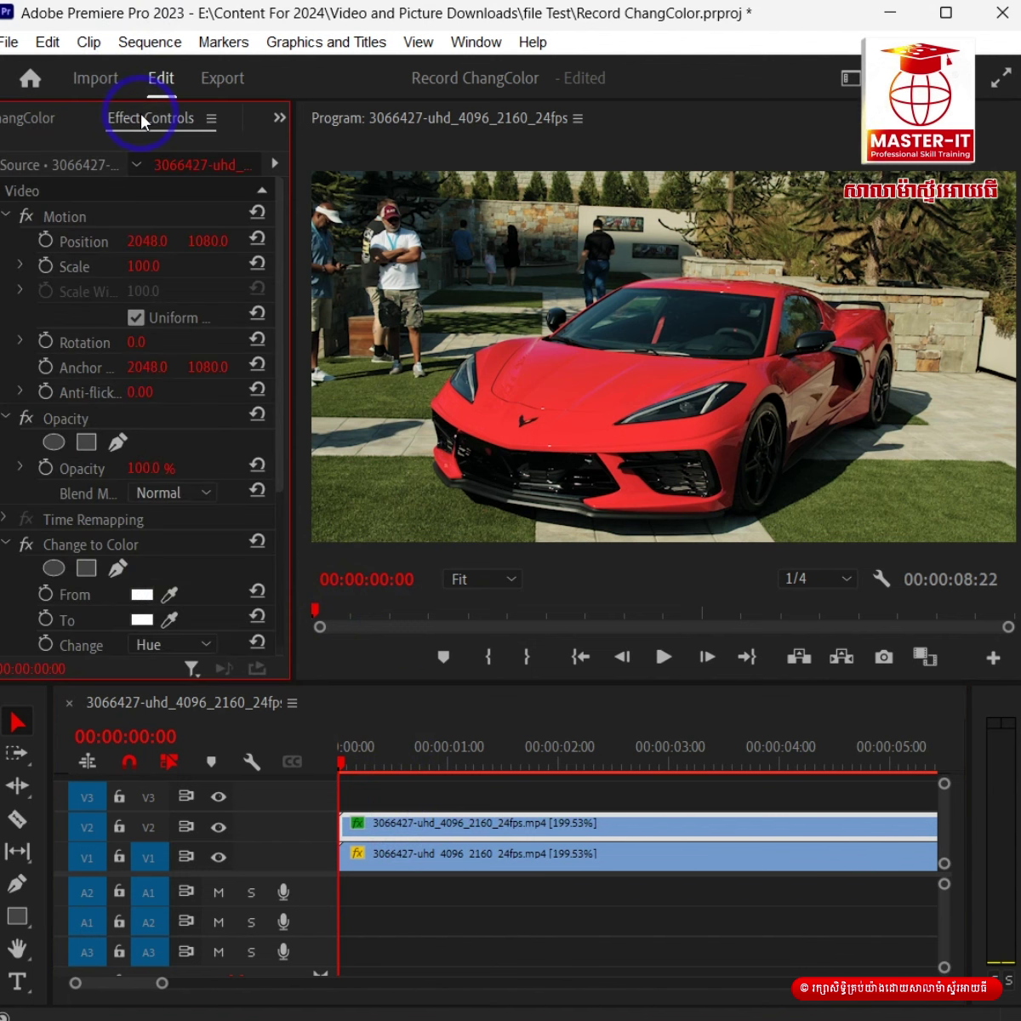
Use the From eyedropper to sample the red of the car hood in the Program monitor.
{"action": "scroll", "coordinate": [115, 426], "scroll_direction": "down", "scroll_amount": 1}
{"action": "scroll", "coordinate": [117, 467], "scroll_direction": "down", "scroll_amount": 1}
{"action": "scroll", "coordinate": [116, 464], "scroll_direction": "down", "scroll_amount": 2}
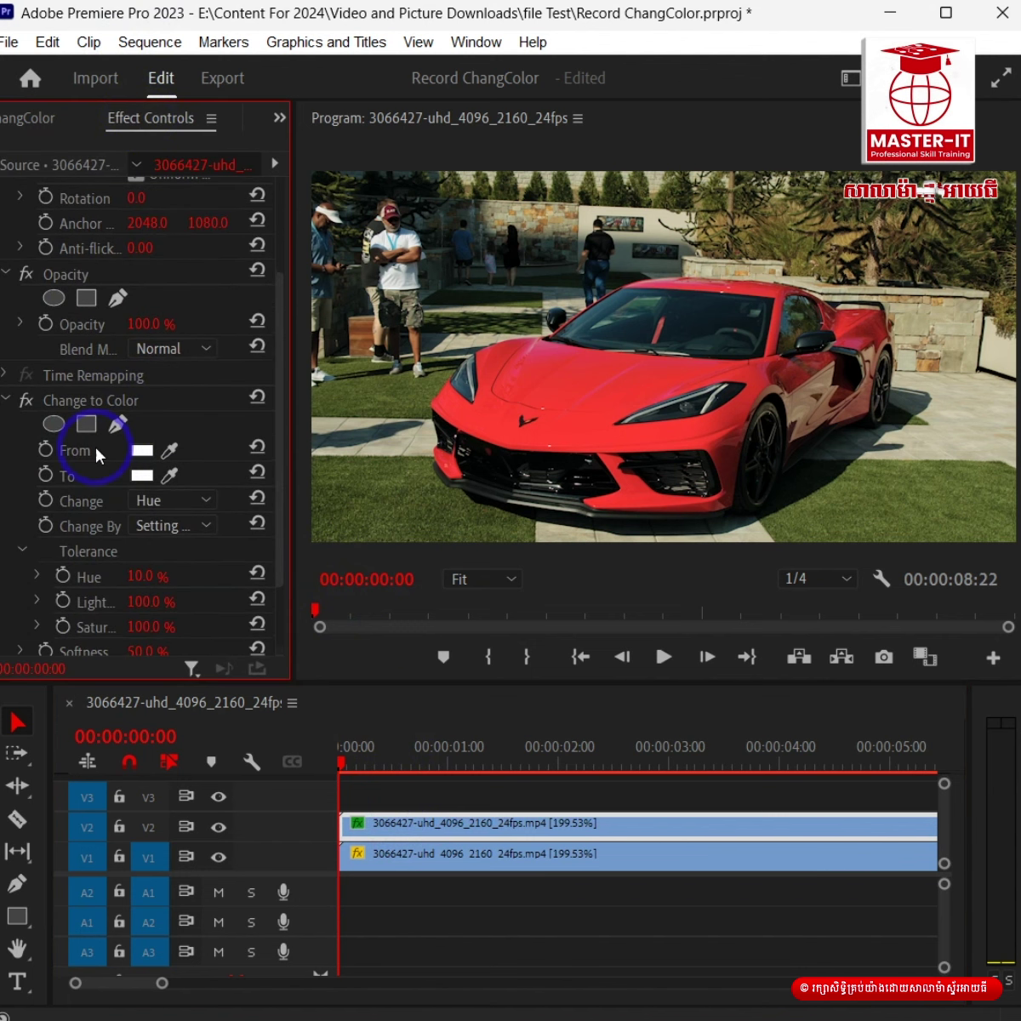
{"action": "scroll", "coordinate": [95, 425], "scroll_direction": "down", "scroll_amount": 1}
{"action": "scroll", "coordinate": [95, 428], "scroll_direction": "down", "scroll_amount": 1}
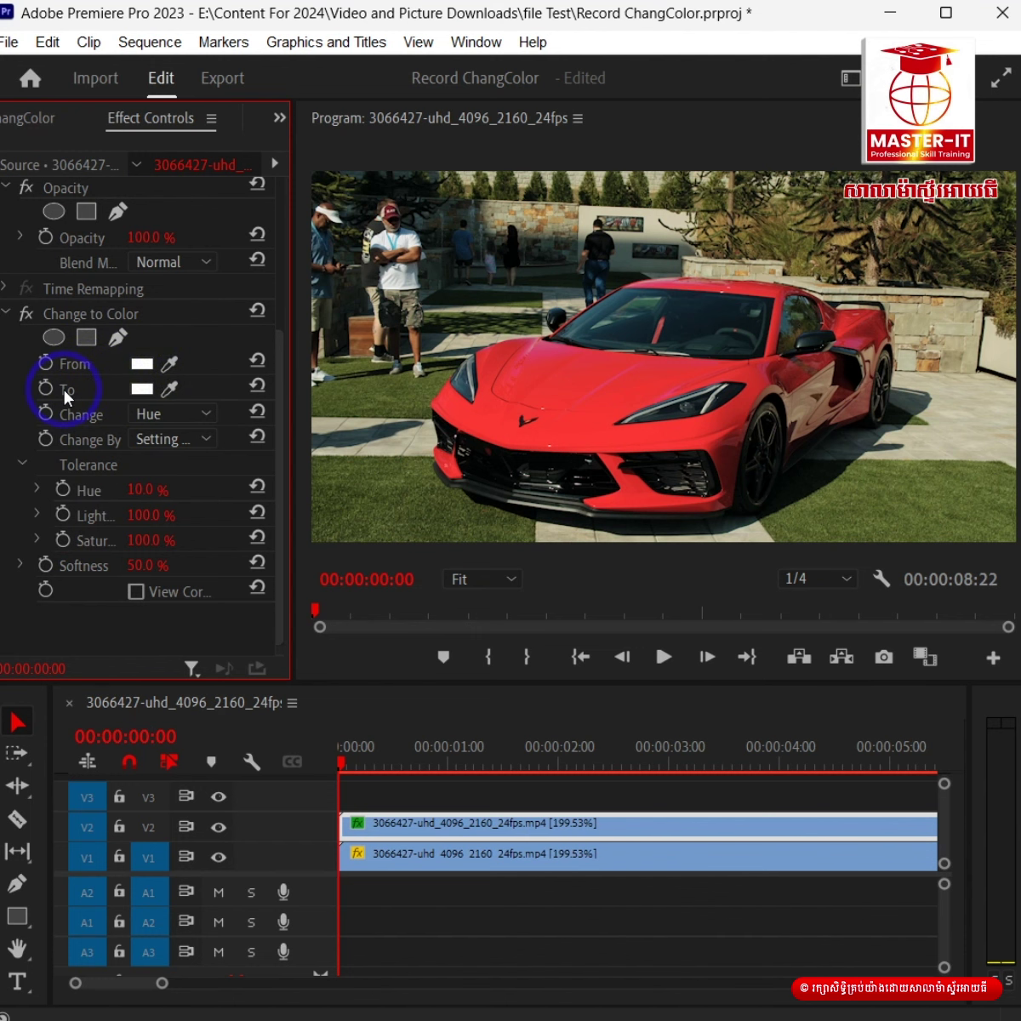
{"action": "left_click", "coordinate": [166, 367]}
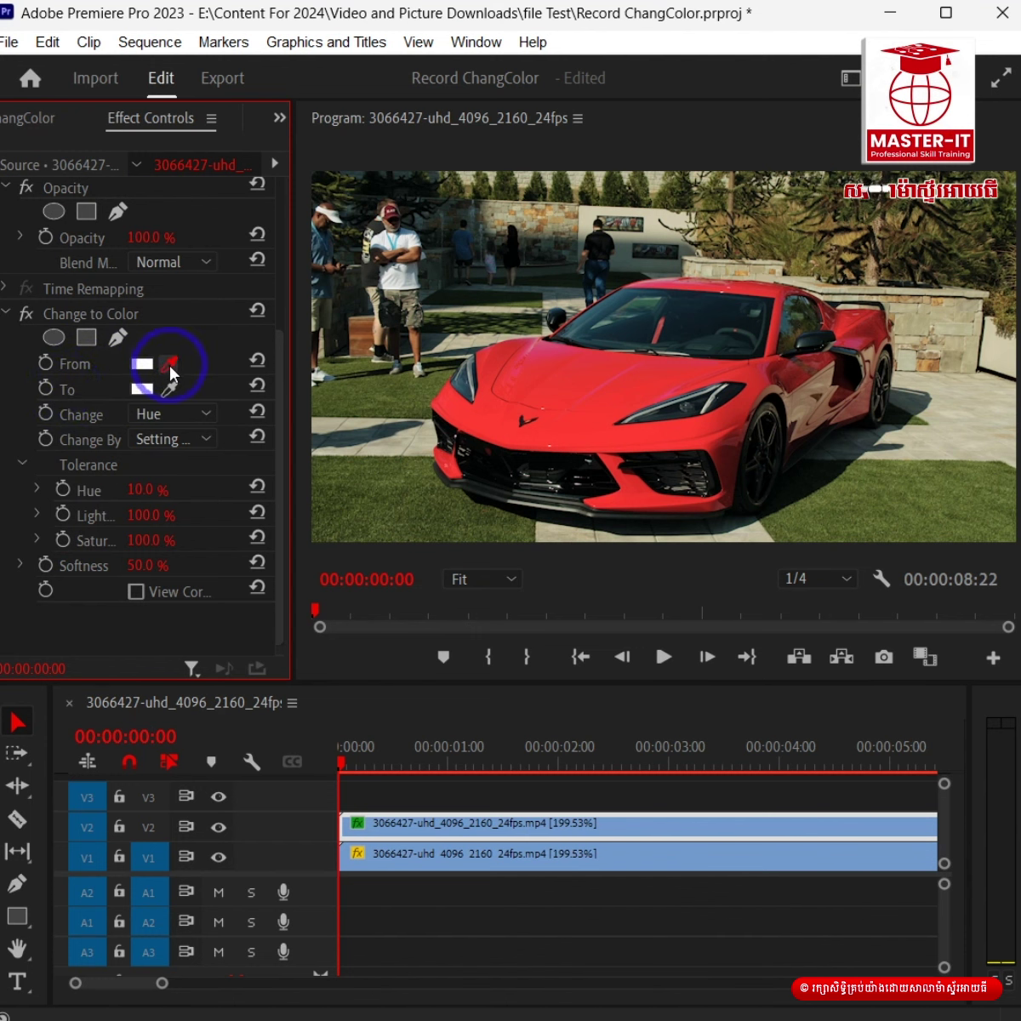
{"action": "mouse_move", "coordinate": [165, 371]}
{"action": "left_mouse_down"}
{"action": "mouse_move", "coordinate": [584, 380]}
{"action": "mouse_move", "coordinate": [566, 382]}
{"action": "left_mouse_up"}
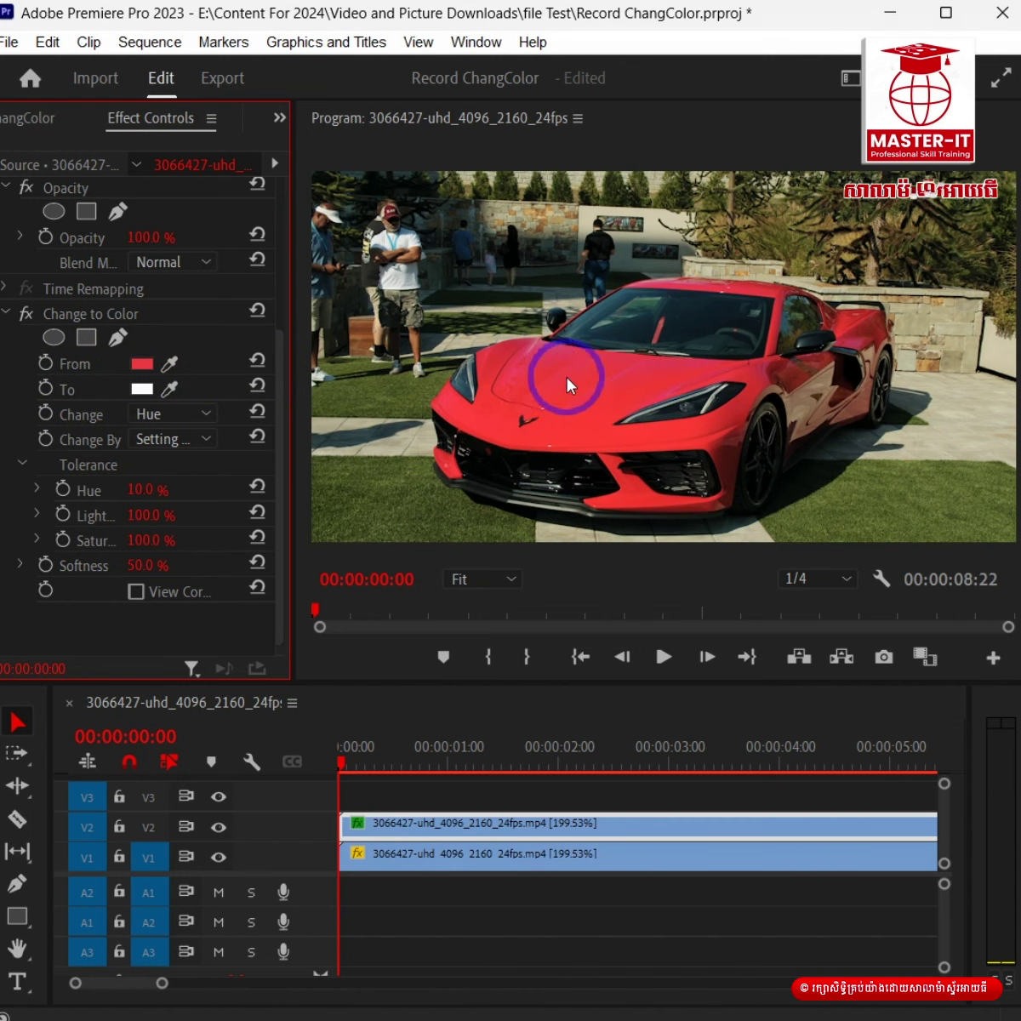
{"action": "left_click_drag", "start_coordinate": [566, 382], "coordinate": [552, 383]}
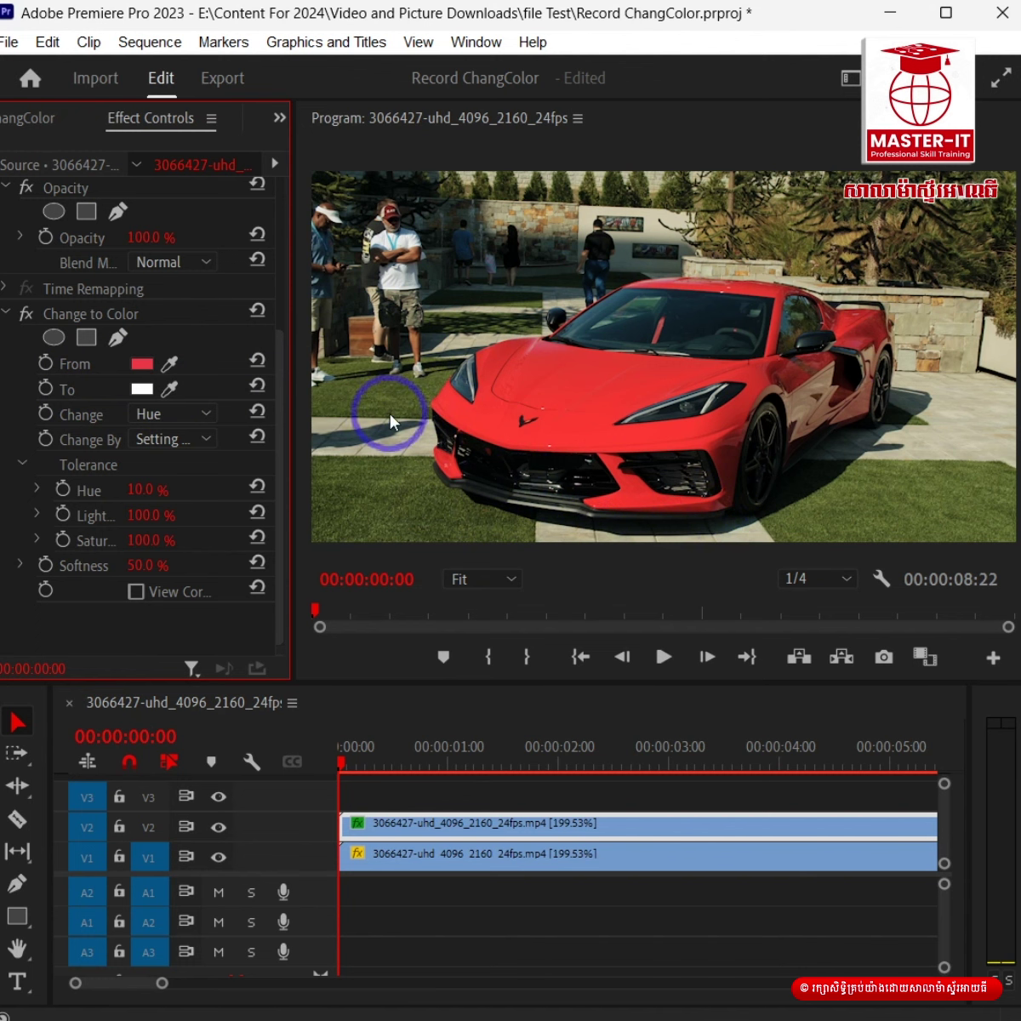
{"action": "left_click", "coordinate": [117, 341]}
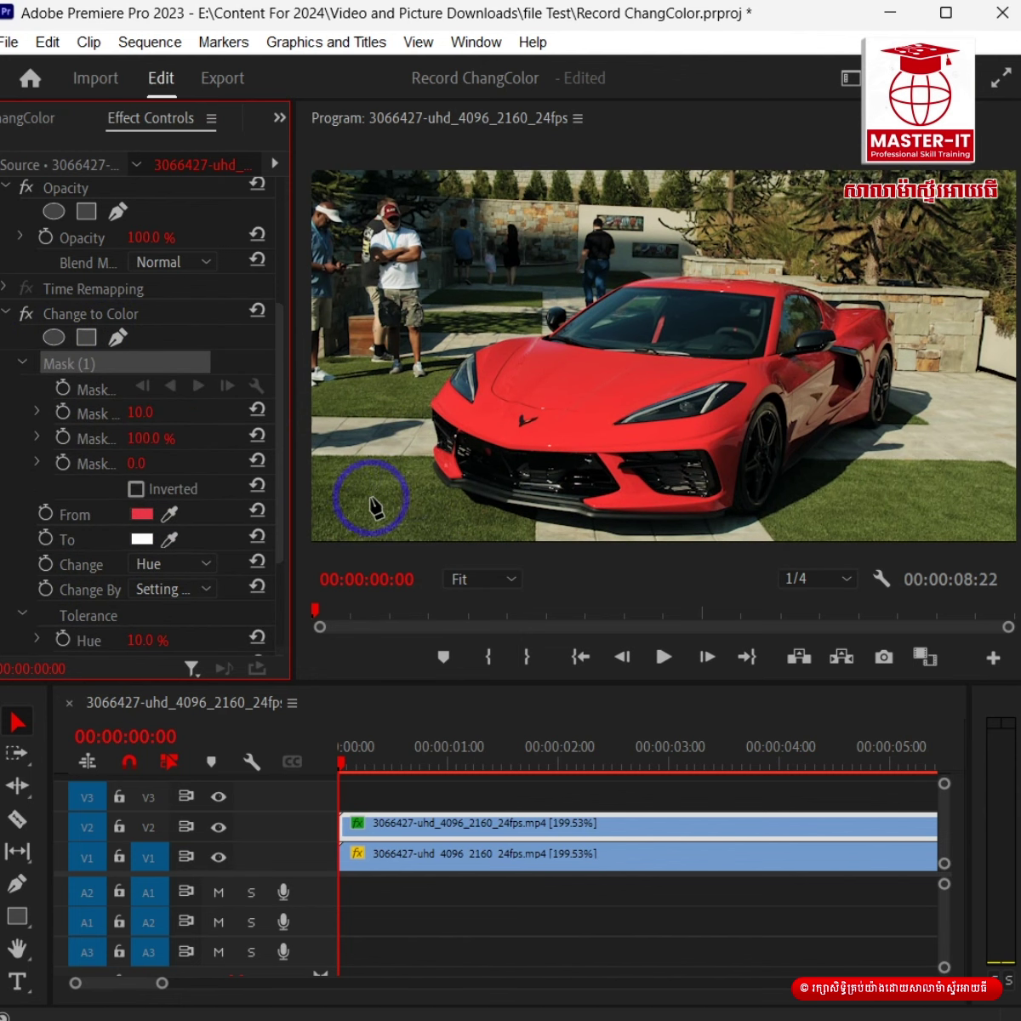
Trace a closed freeform mask around the car, from front bumper over the roof and back.
{"action": "left_click", "coordinate": [430, 488]}
{"action": "left_click", "coordinate": [418, 442]}
{"action": "left_click", "coordinate": [425, 384]}
{"action": "left_click", "coordinate": [465, 341]}
{"action": "left_click", "coordinate": [532, 325]}
{"action": "left_click", "coordinate": [541, 305]}
{"action": "left_click", "coordinate": [597, 288]}
{"action": "left_click", "coordinate": [658, 263]}
{"action": "left_click", "coordinate": [728, 263]}
{"action": "left_click", "coordinate": [839, 279]}
{"action": "left_click", "coordinate": [913, 331]}
{"action": "left_click", "coordinate": [912, 401]}
{"action": "left_click", "coordinate": [822, 469]}
{"action": "left_click", "coordinate": [710, 524]}
{"action": "left_click", "coordinate": [632, 537]}
{"action": "left_click", "coordinate": [517, 518]}
{"action": "left_click", "coordinate": [429, 488]}
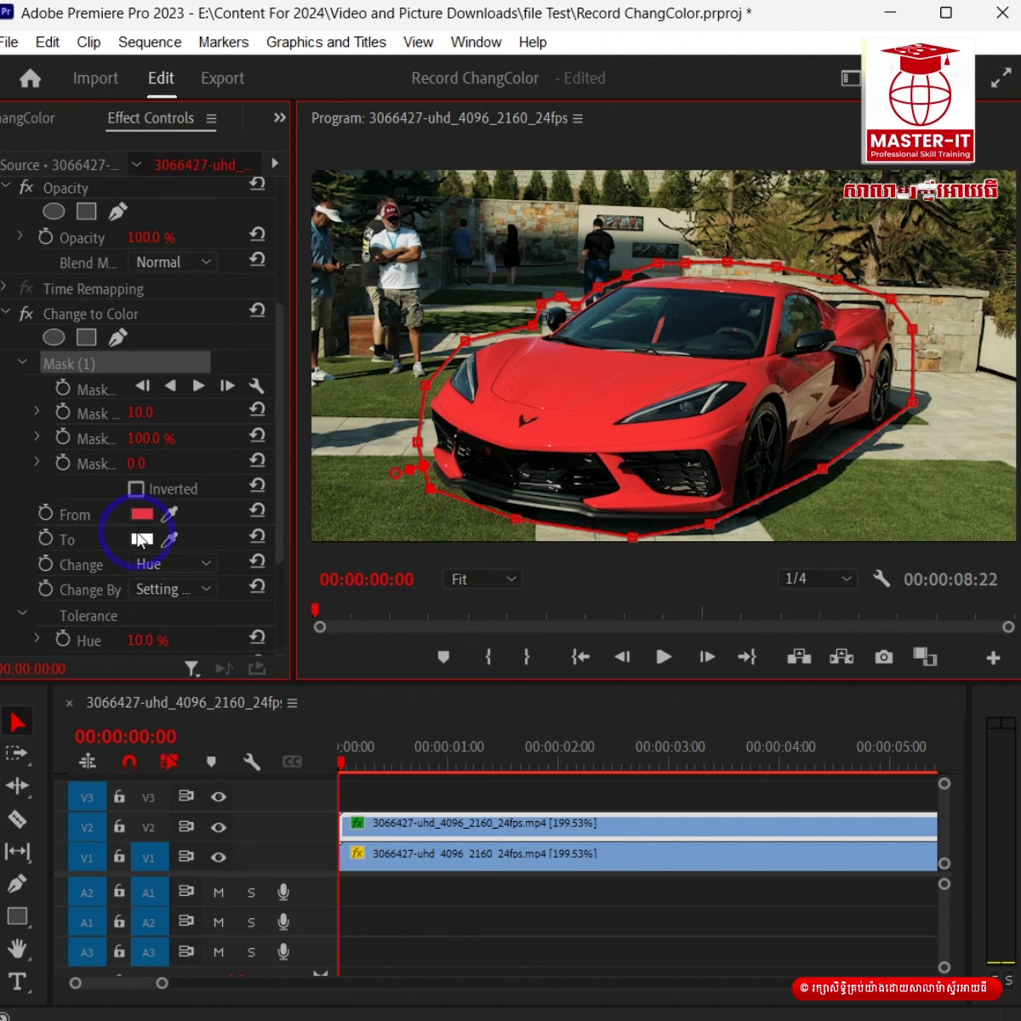
Select the V2 car clip and place the playhead at 00:00:01:22.
{"action": "scroll", "coordinate": [65, 464], "scroll_direction": "down", "scroll_amount": 3}
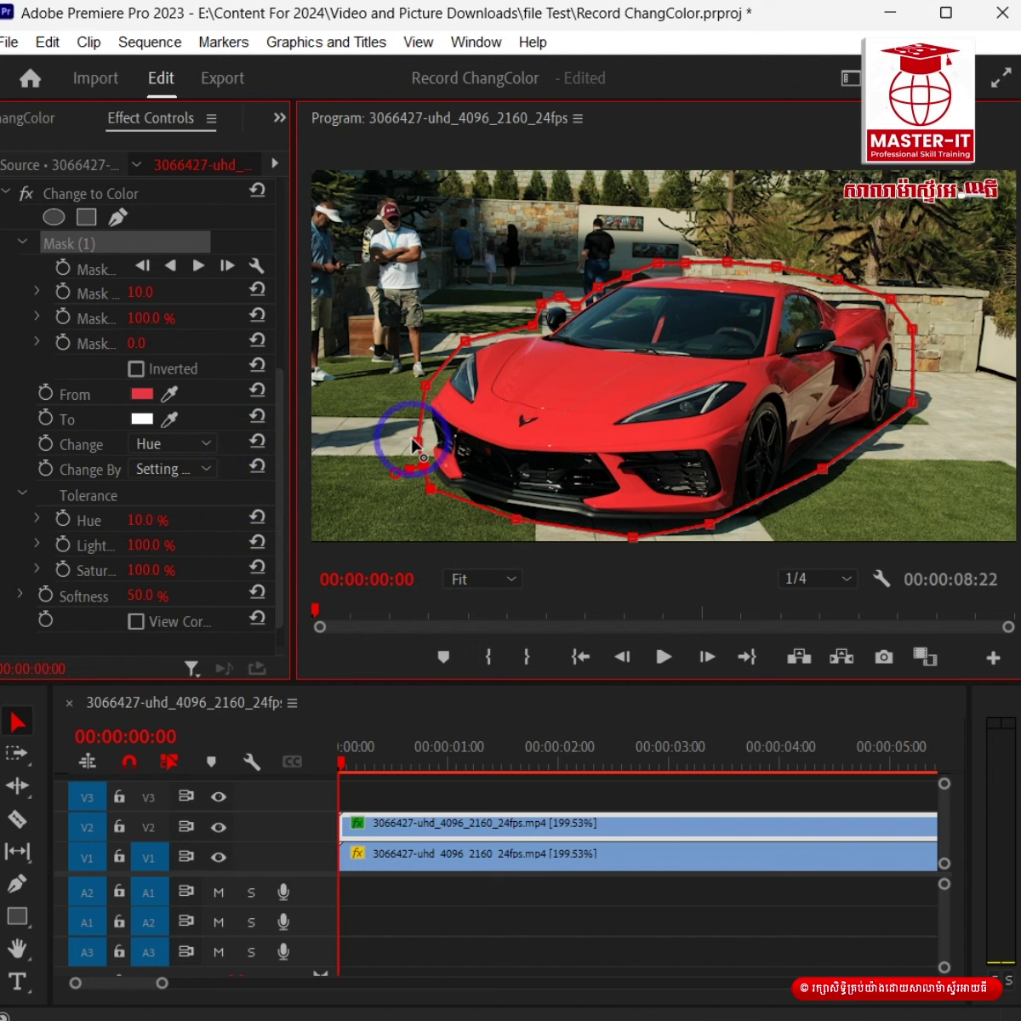
{"action": "left_click", "coordinate": [464, 827]}
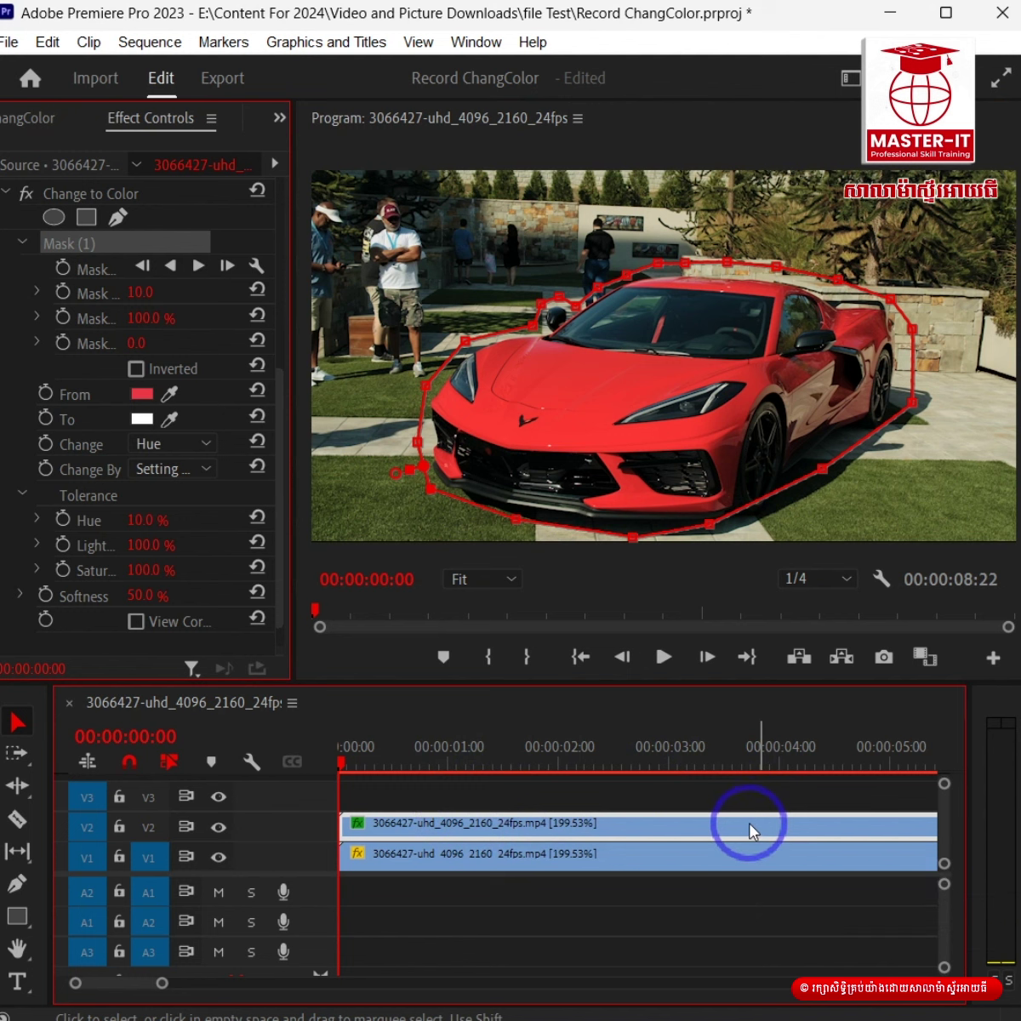
{"action": "left_click", "coordinate": [550, 764]}
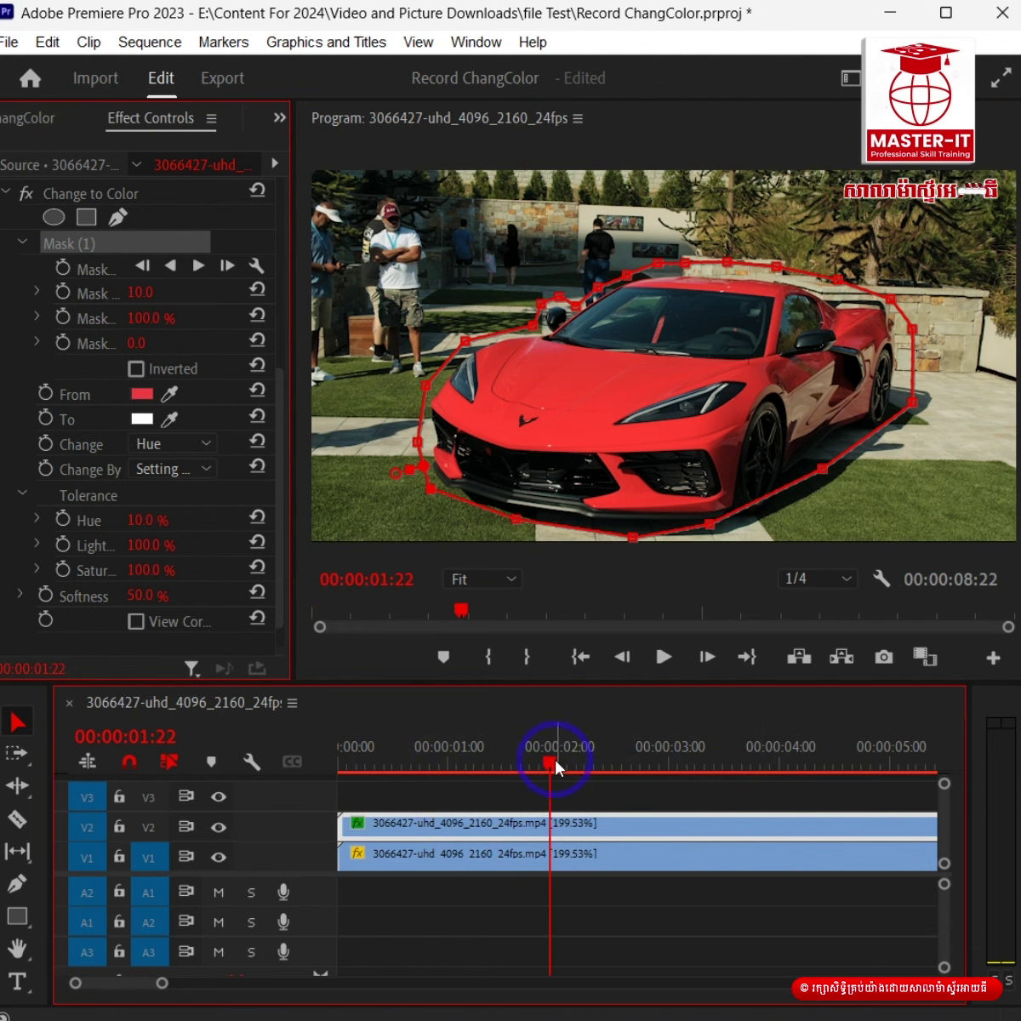
Razor-cut the V2 clip at 00:00:01:22, 00:00:04:01 and 00:00:06:00.
{"action": "left_click", "coordinate": [15, 822]}
{"action": "left_click", "coordinate": [551, 825]}
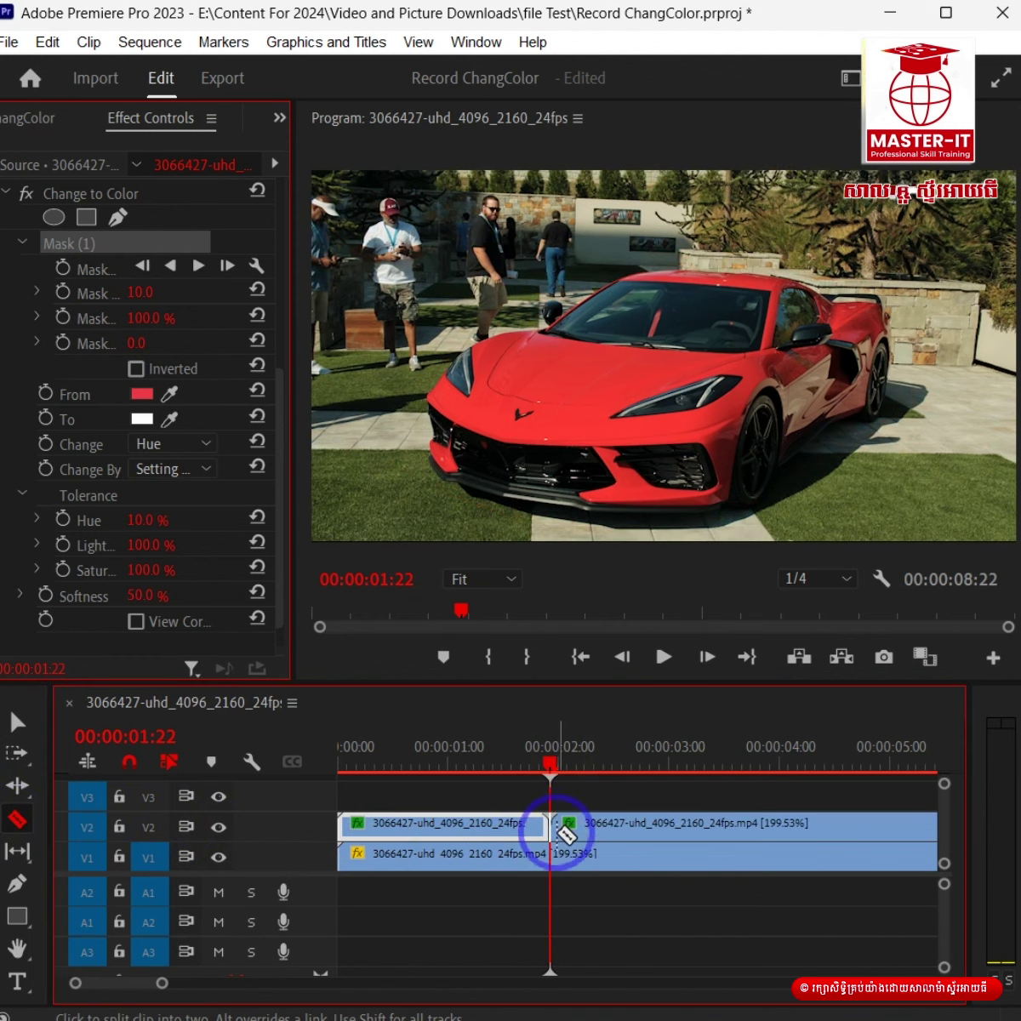
{"action": "left_click", "coordinate": [781, 758]}
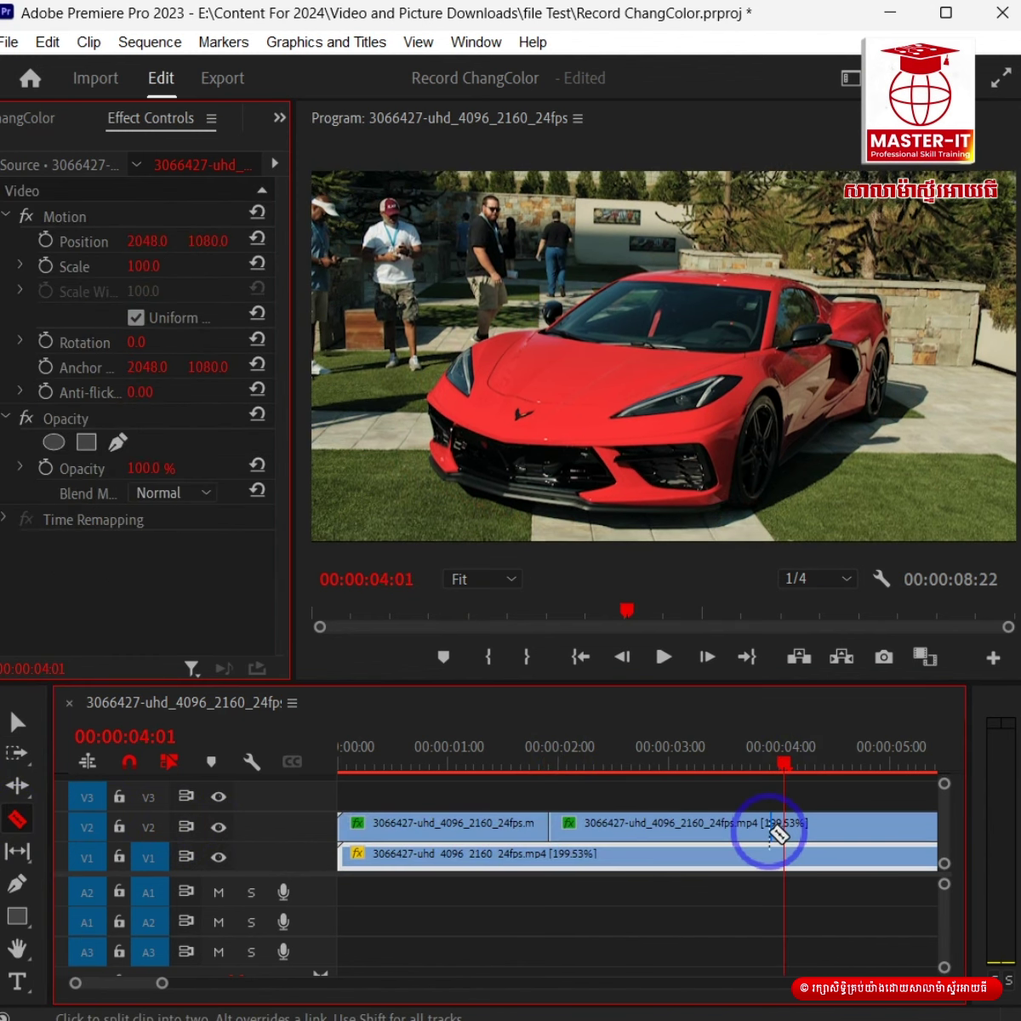
{"action": "left_click", "coordinate": [789, 824]}
{"action": "left_click_drag", "start_coordinate": [137, 988], "coordinate": [142, 987]}
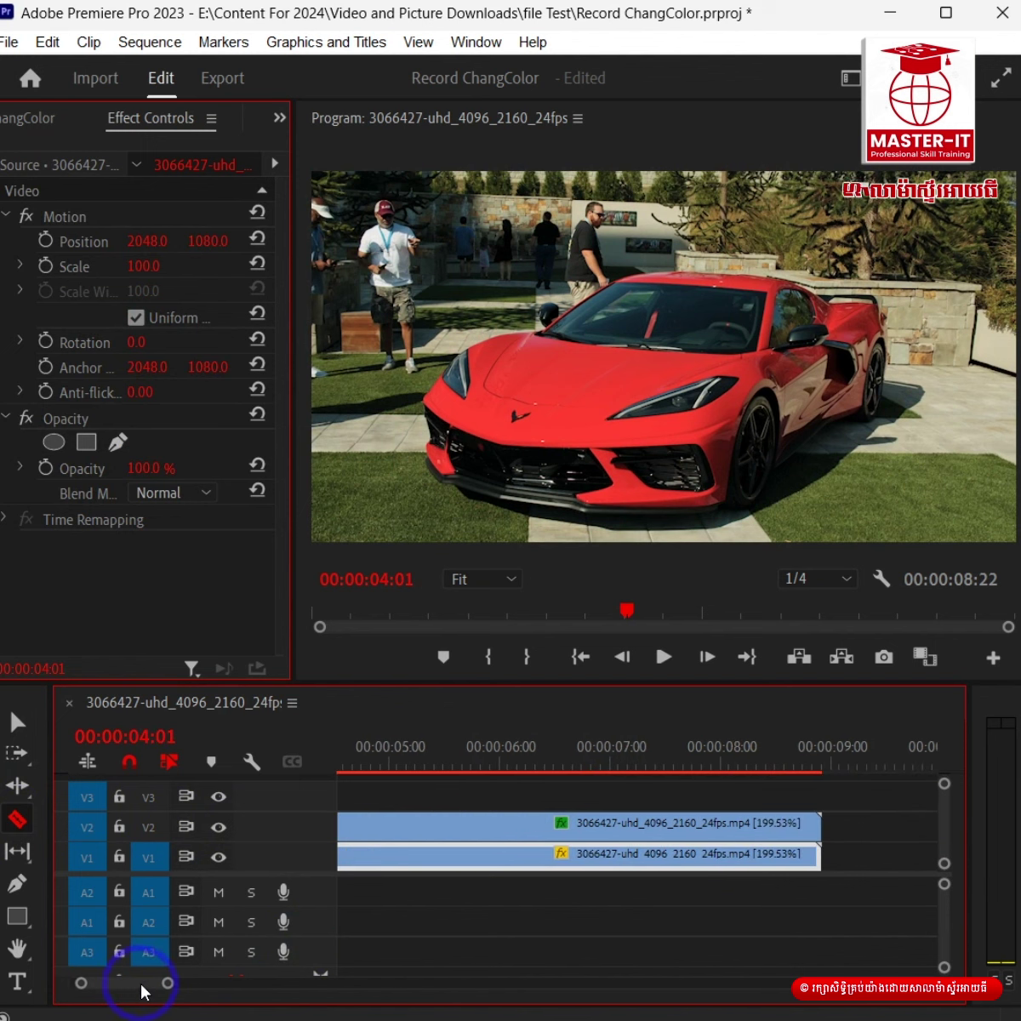
{"action": "left_click", "coordinate": [502, 770]}
{"action": "left_click", "coordinate": [513, 821]}
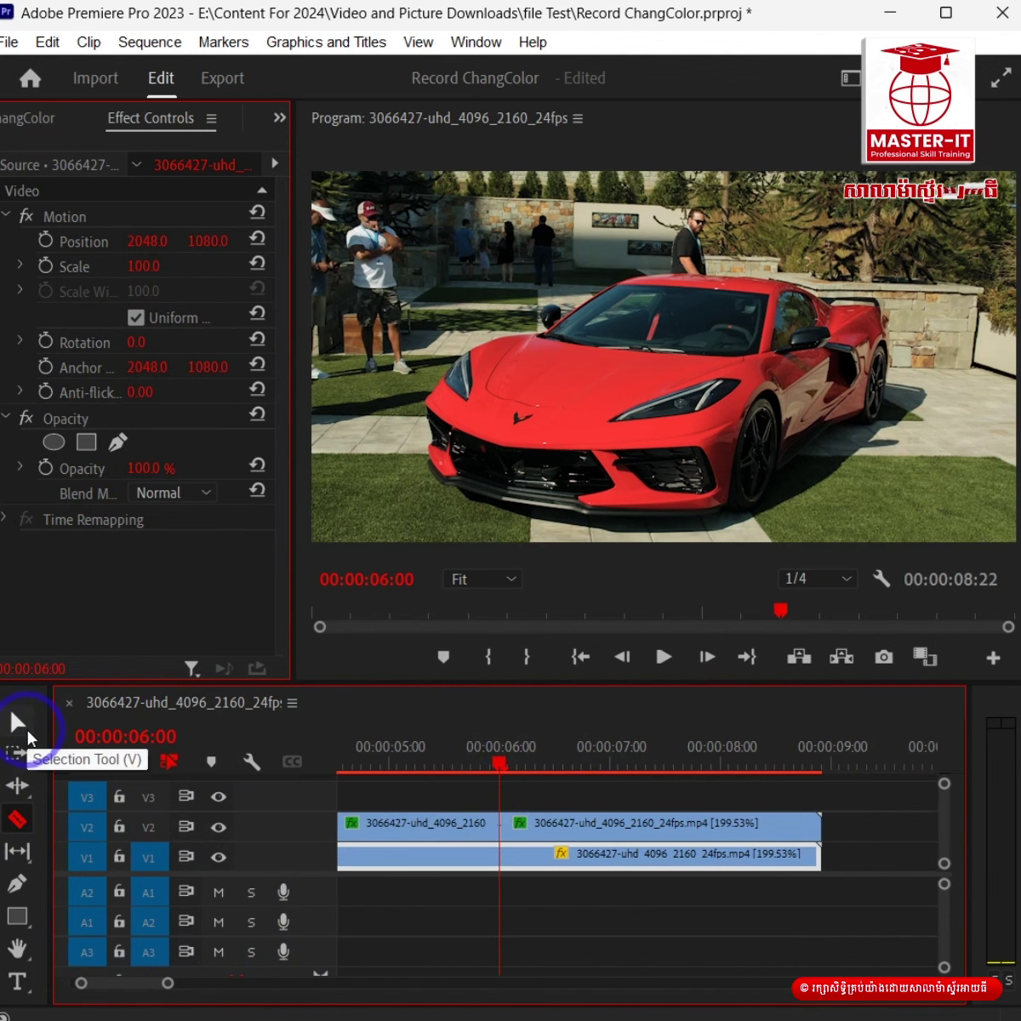
Select the first V2 segment and scroll to its Change to Color From/To settings.
{"action": "left_click", "coordinate": [17, 728]}
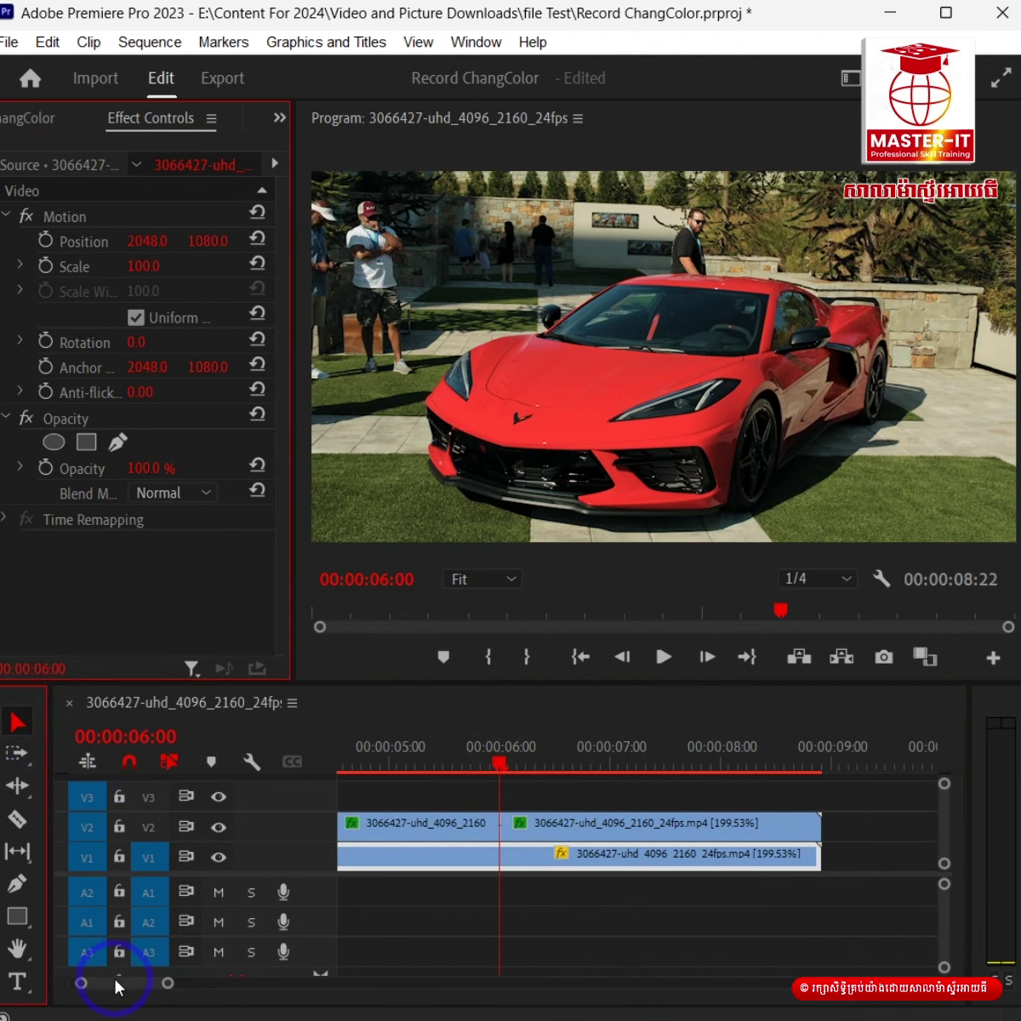
{"action": "left_click_drag", "start_coordinate": [114, 985], "coordinate": [95, 987]}
{"action": "left_click", "coordinate": [400, 753]}
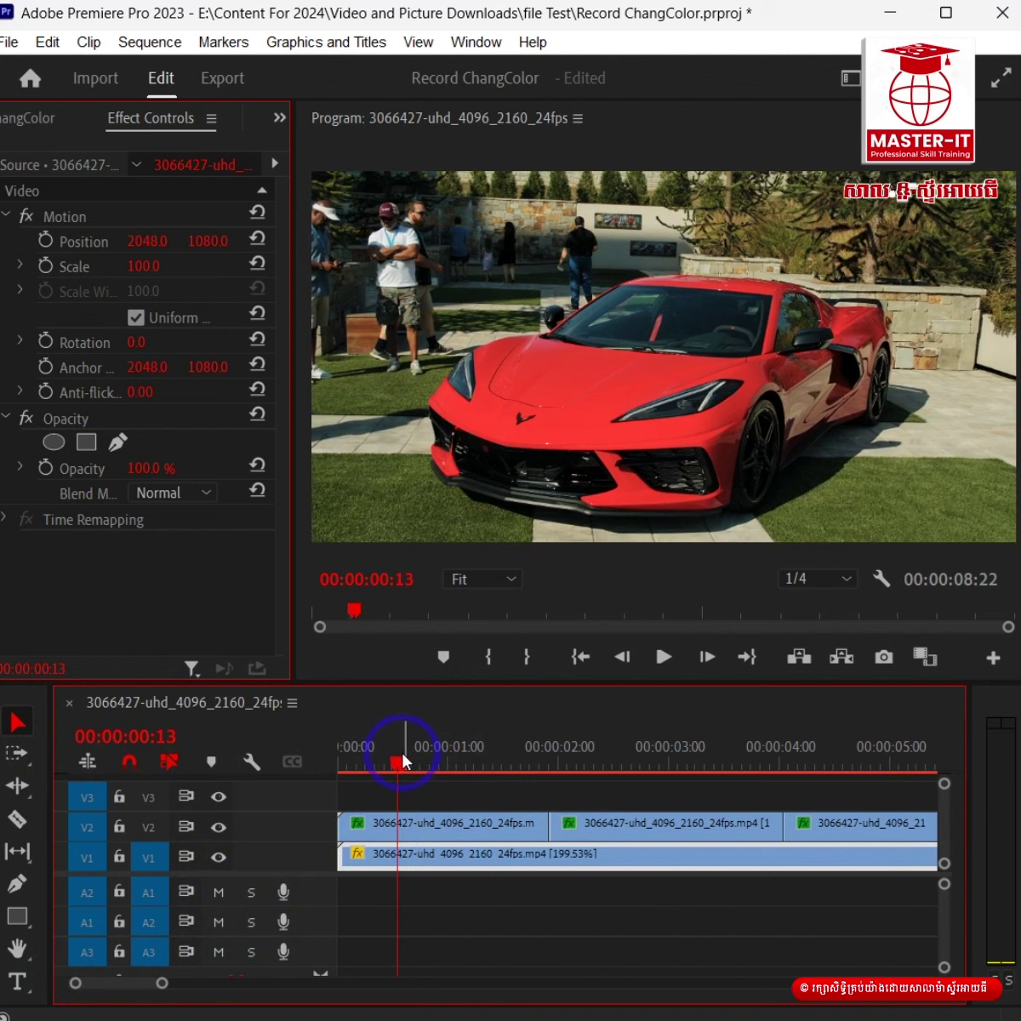
{"action": "left_click", "coordinate": [423, 823]}
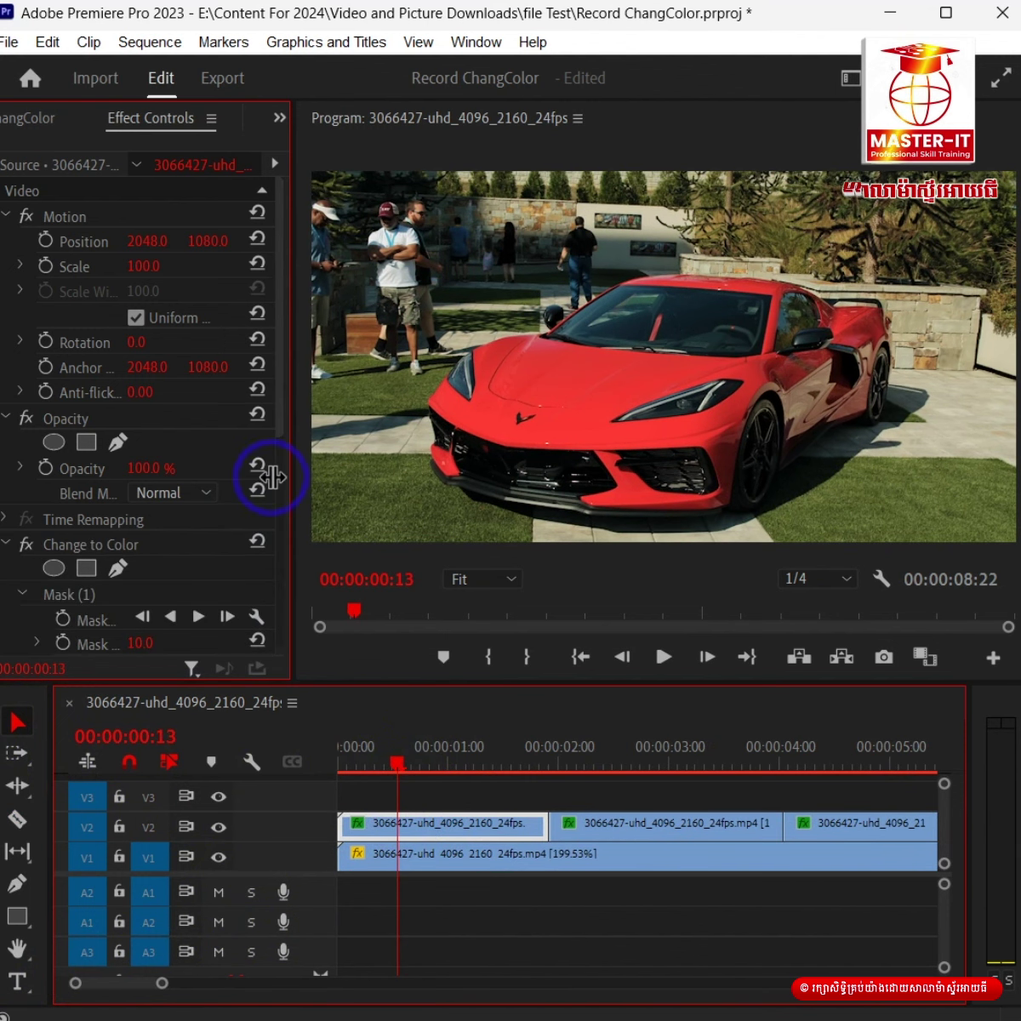
{"action": "scroll", "coordinate": [108, 515], "scroll_direction": "down", "scroll_amount": 1}
{"action": "scroll", "coordinate": [100, 472], "scroll_direction": "down", "scroll_amount": 3}
{"action": "scroll", "coordinate": [100, 460], "scroll_direction": "down", "scroll_amount": 4}
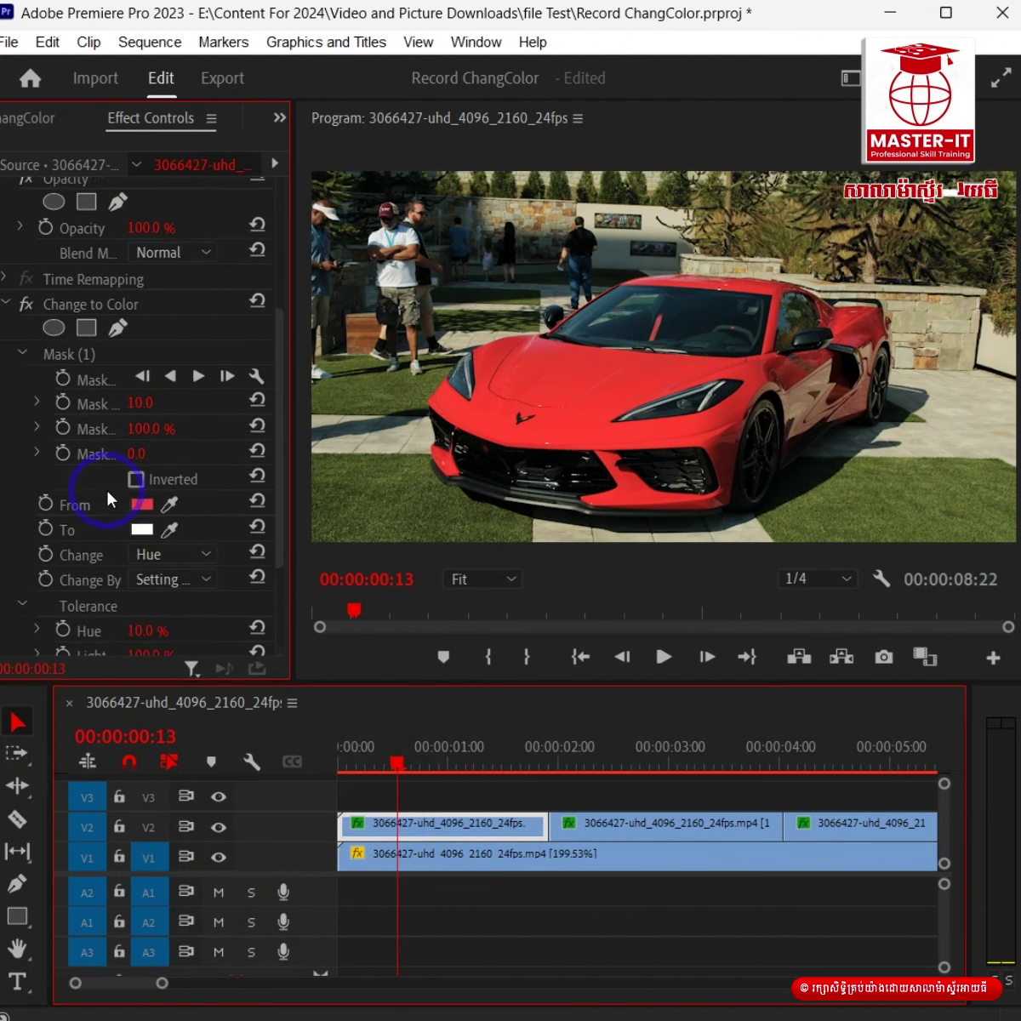
{"action": "scroll", "coordinate": [100, 456], "scroll_direction": "down", "scroll_amount": 2}
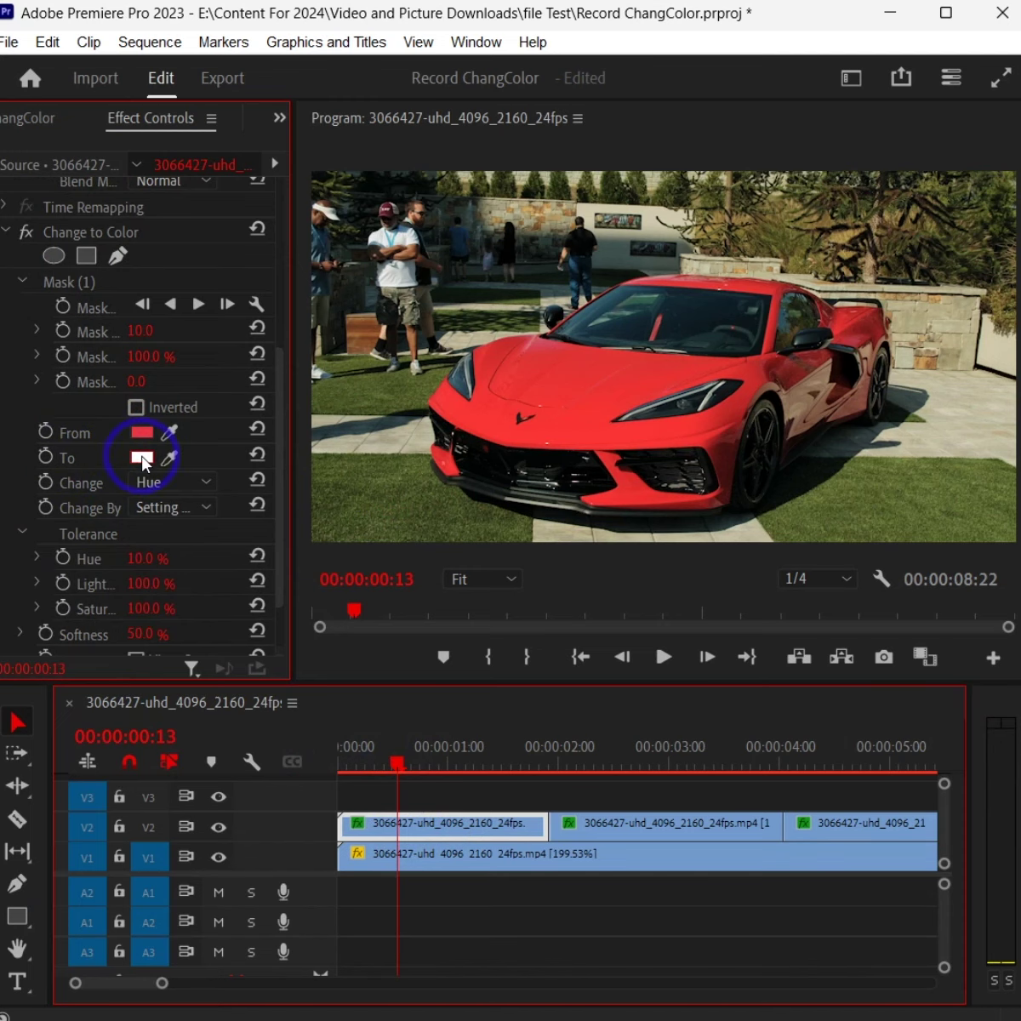
Open the Color Picker for the white To colour swatch.
{"action": "left_click", "coordinate": [143, 460]}
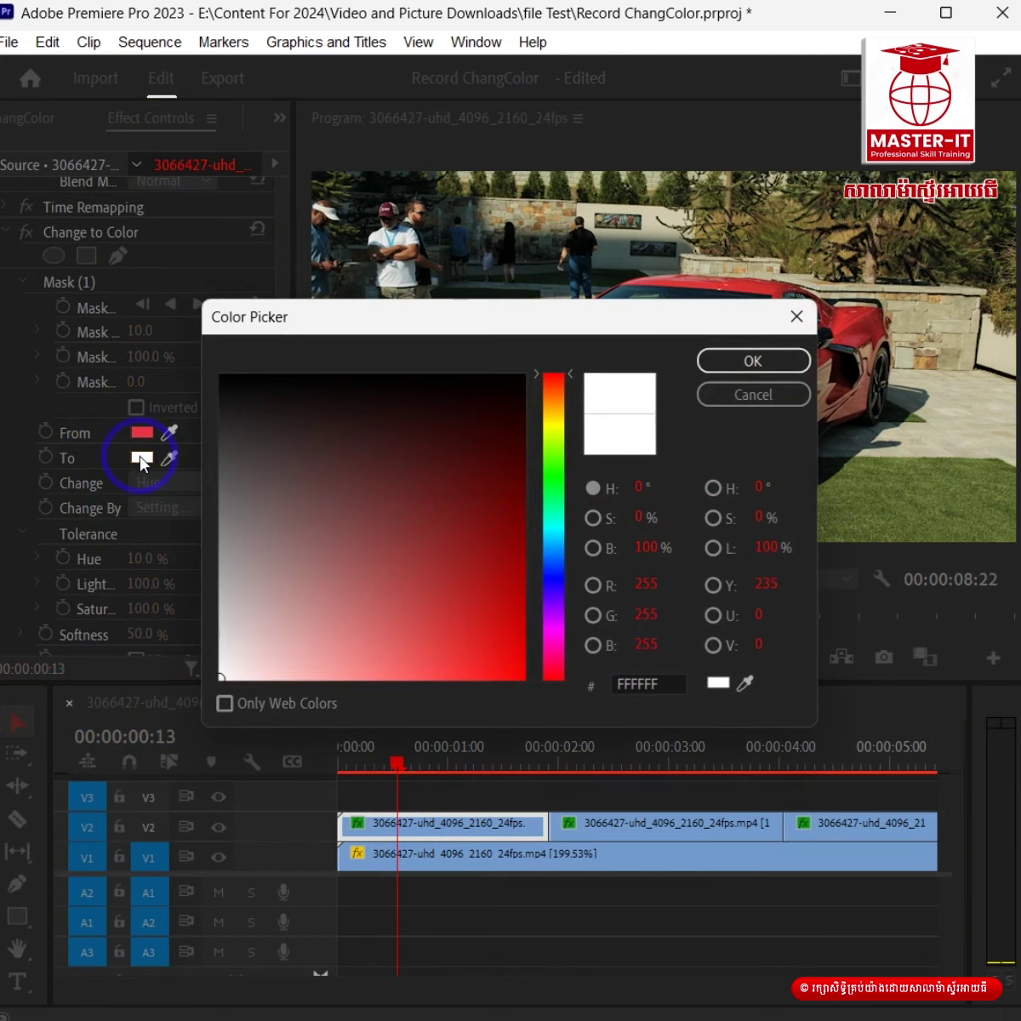
Set the first clip's To colour to green 3CD41B with 25% hue tolerance.
{"action": "left_click_drag", "start_coordinate": [555, 385], "coordinate": [553, 466]}
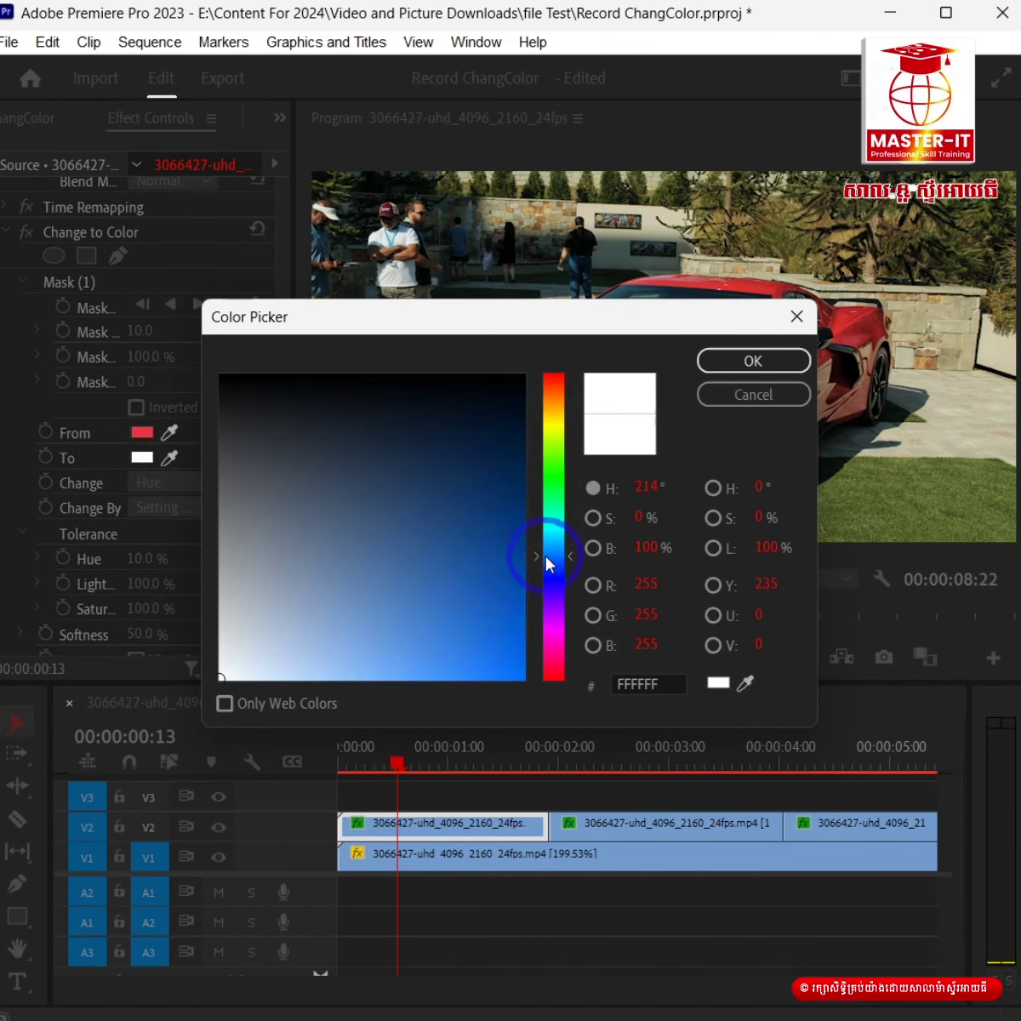
{"action": "mouse_move", "coordinate": [410, 450]}
{"action": "left_mouse_down"}
{"action": "mouse_move", "coordinate": [467, 621]}
{"action": "mouse_move", "coordinate": [485, 628]}
{"action": "left_mouse_up"}
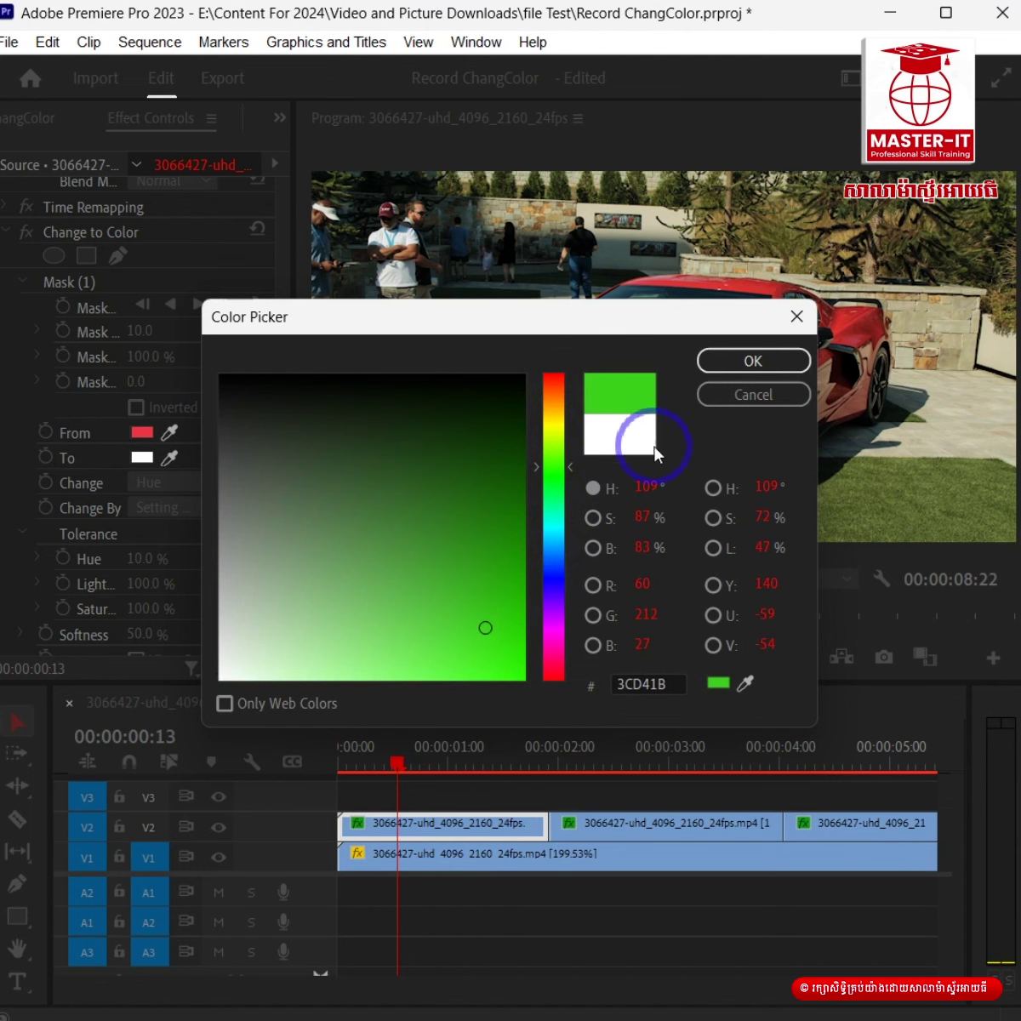
{"action": "left_click", "coordinate": [754, 366]}
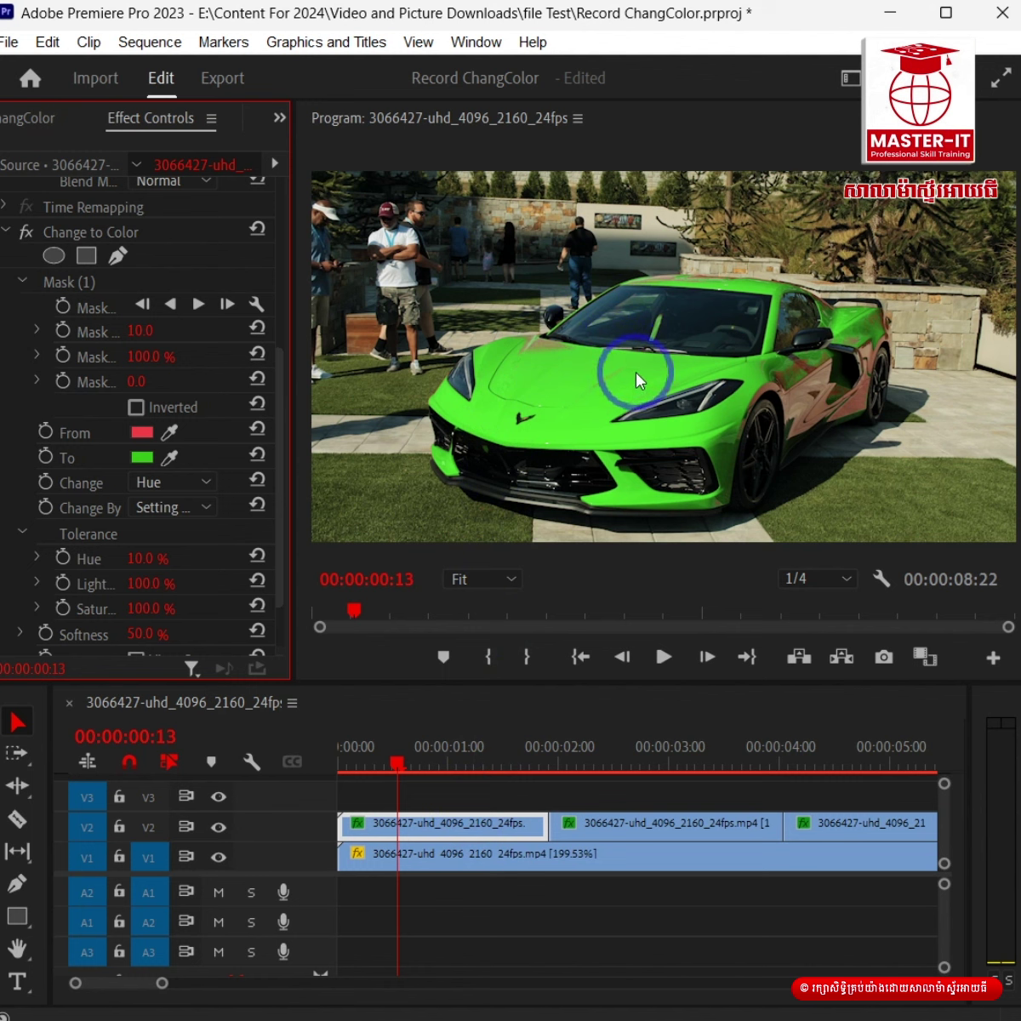
{"action": "scroll", "coordinate": [84, 517], "scroll_direction": "down", "scroll_amount": 2}
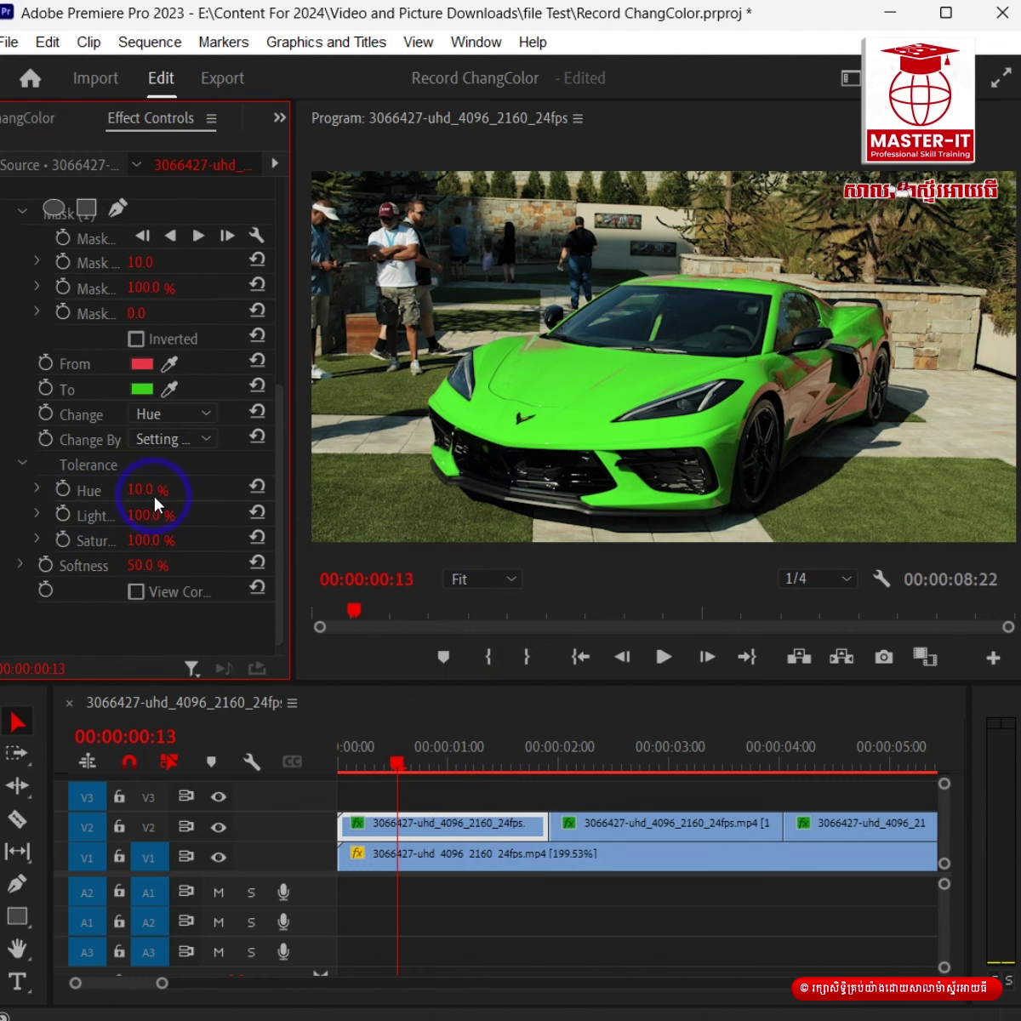
{"action": "left_click", "coordinate": [132, 491]}
{"action": "type", "text": "25"}
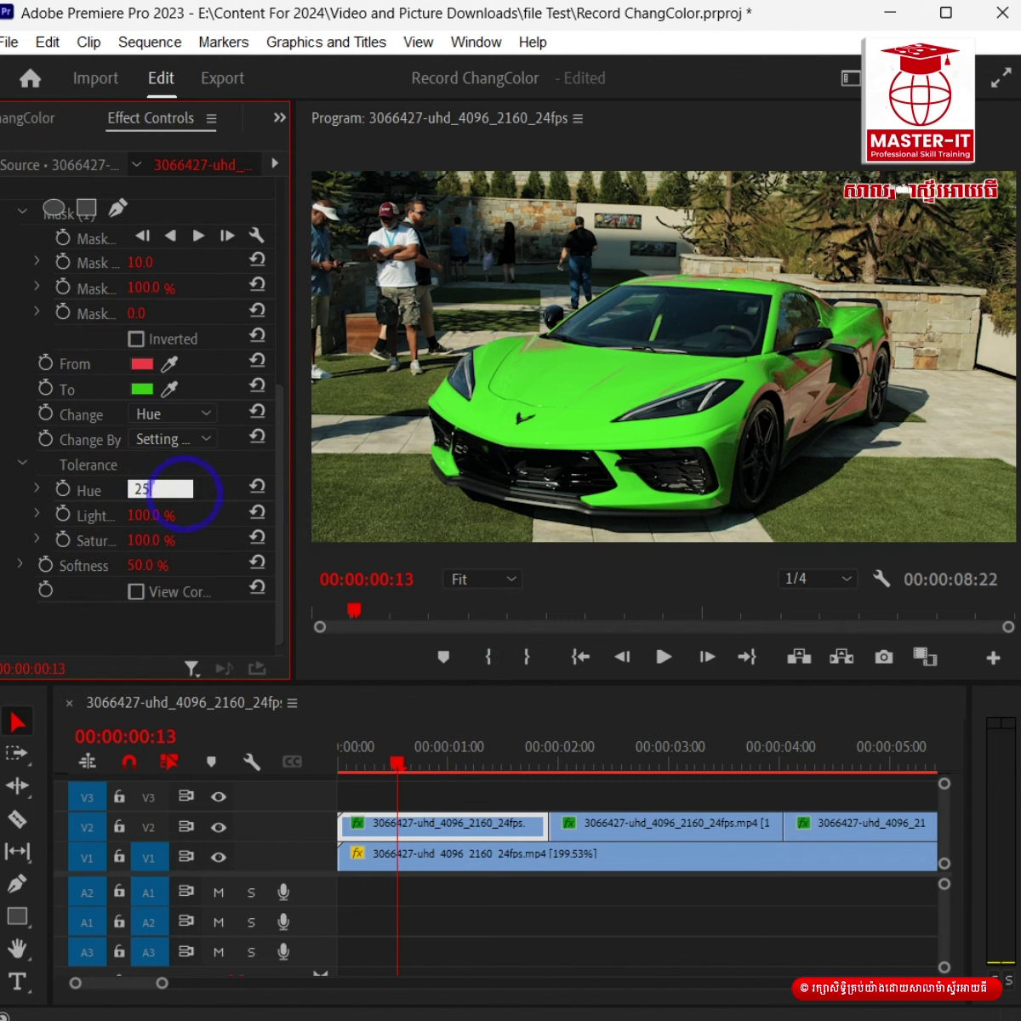
{"action": "key", "text": "Return"}
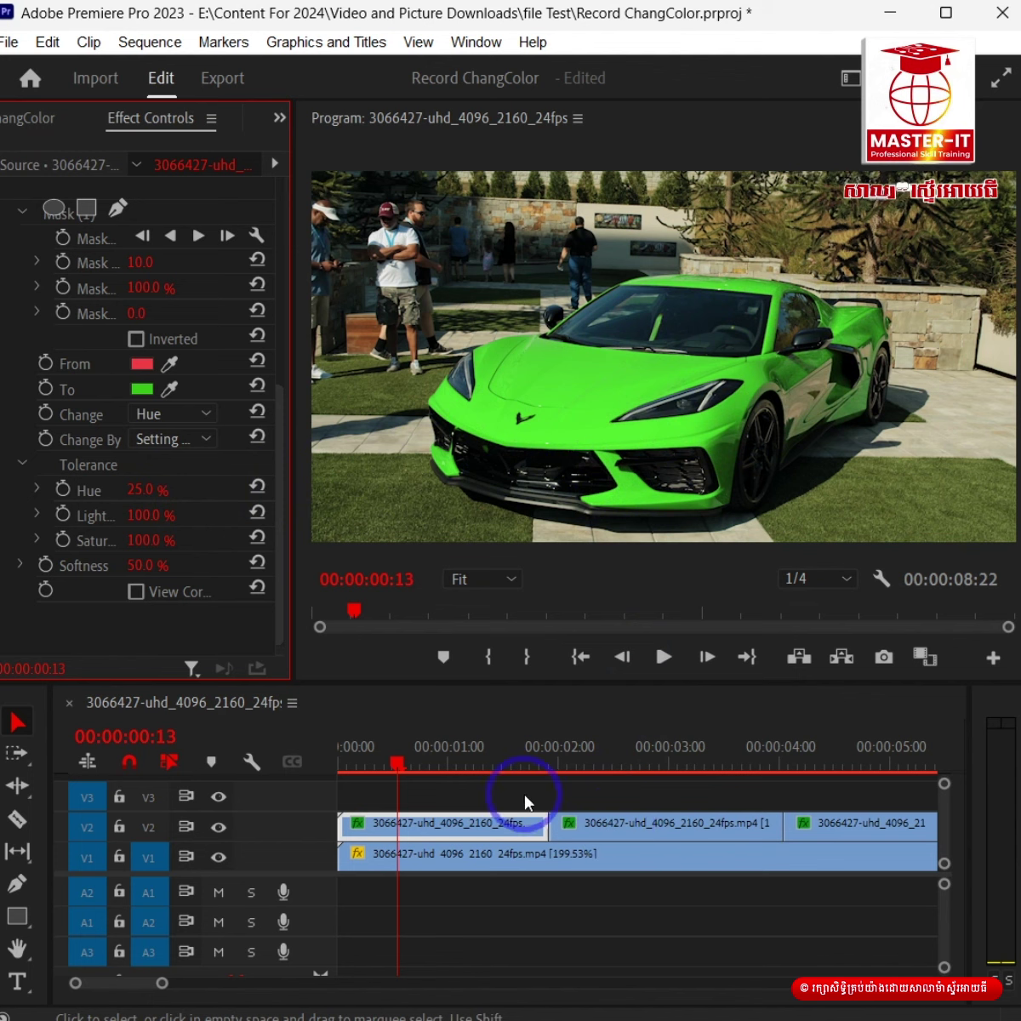
Set the middle V2 clip's To colour to blue 061EC5.
{"action": "left_click", "coordinate": [678, 766]}
{"action": "left_click", "coordinate": [639, 825]}
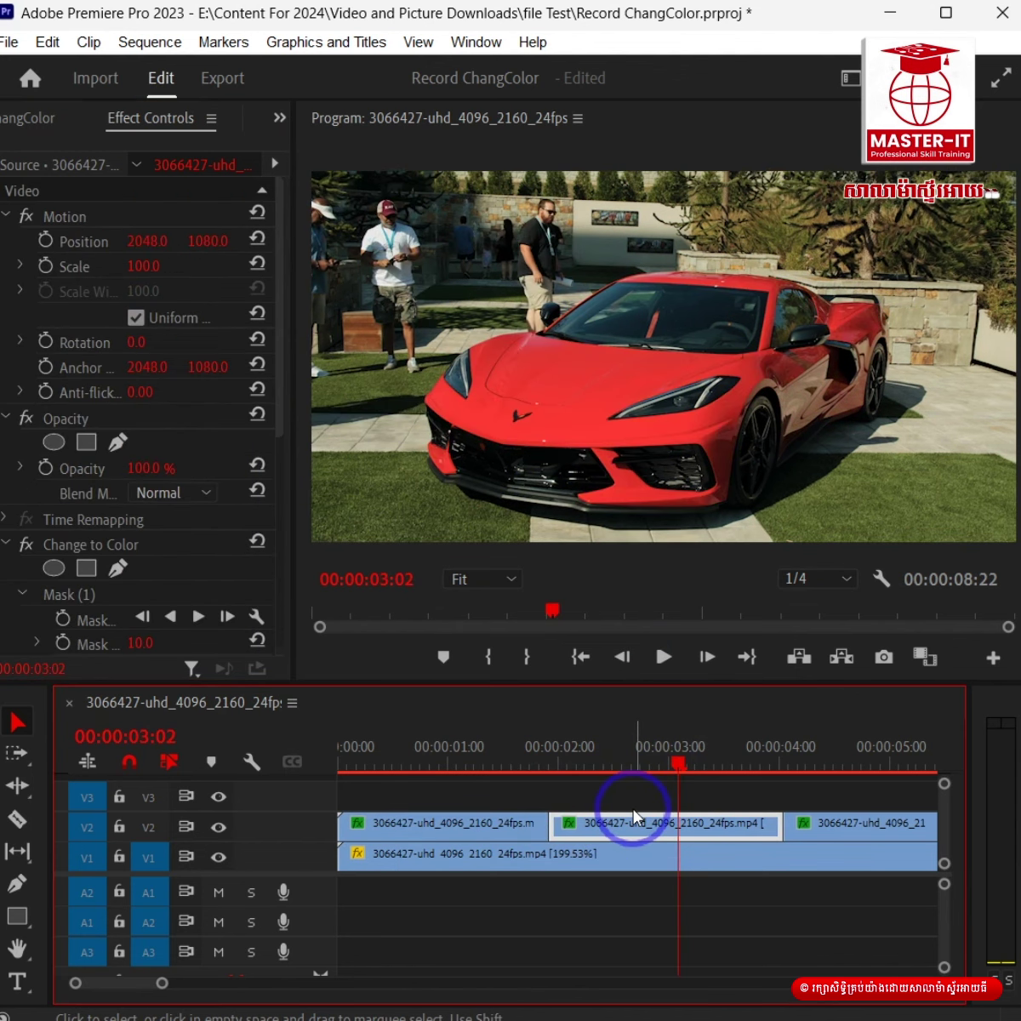
{"action": "left_click", "coordinate": [142, 552]}
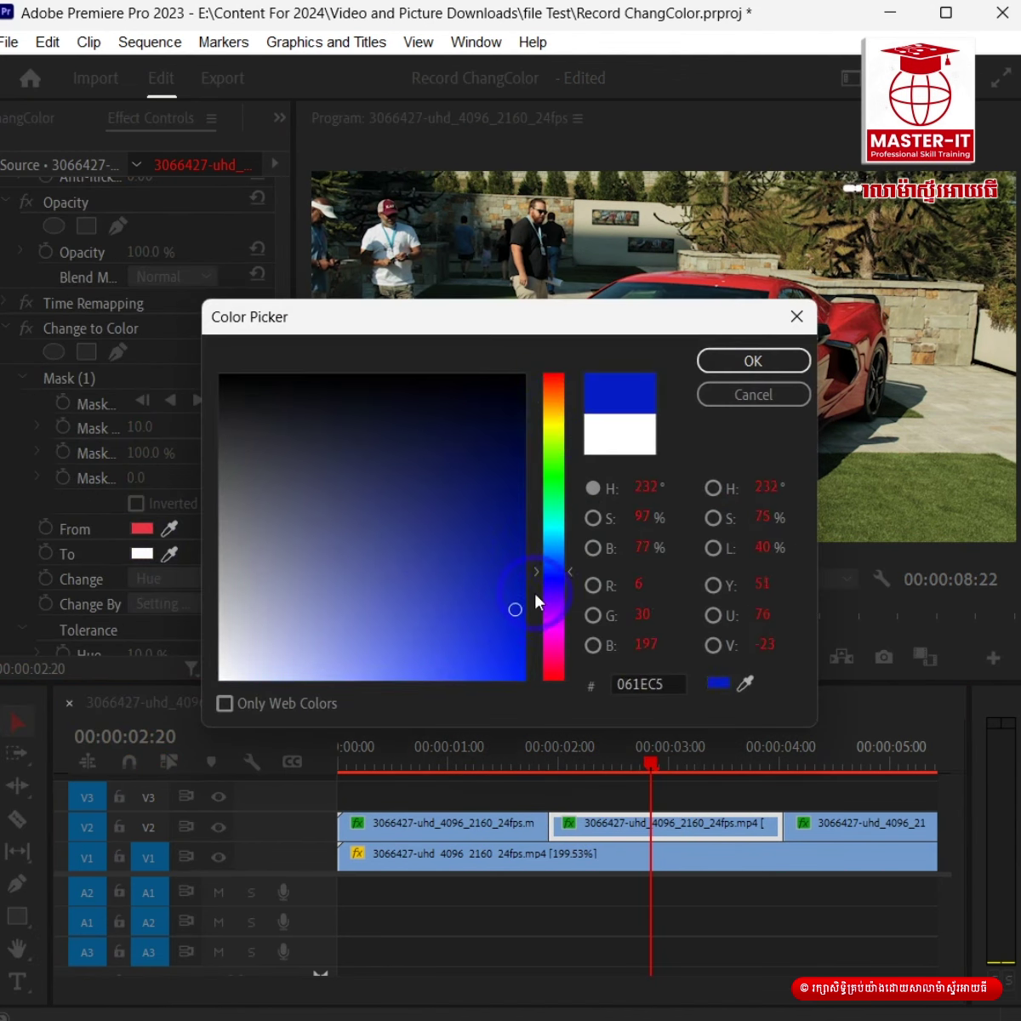
{"action": "left_click", "coordinate": [753, 360]}
{"action": "left_click", "coordinate": [160, 487]}
Set the third V2 clip's To colour to magenta B11482 and edit its hue tolerance.
{"action": "left_click", "coordinate": [847, 822]}
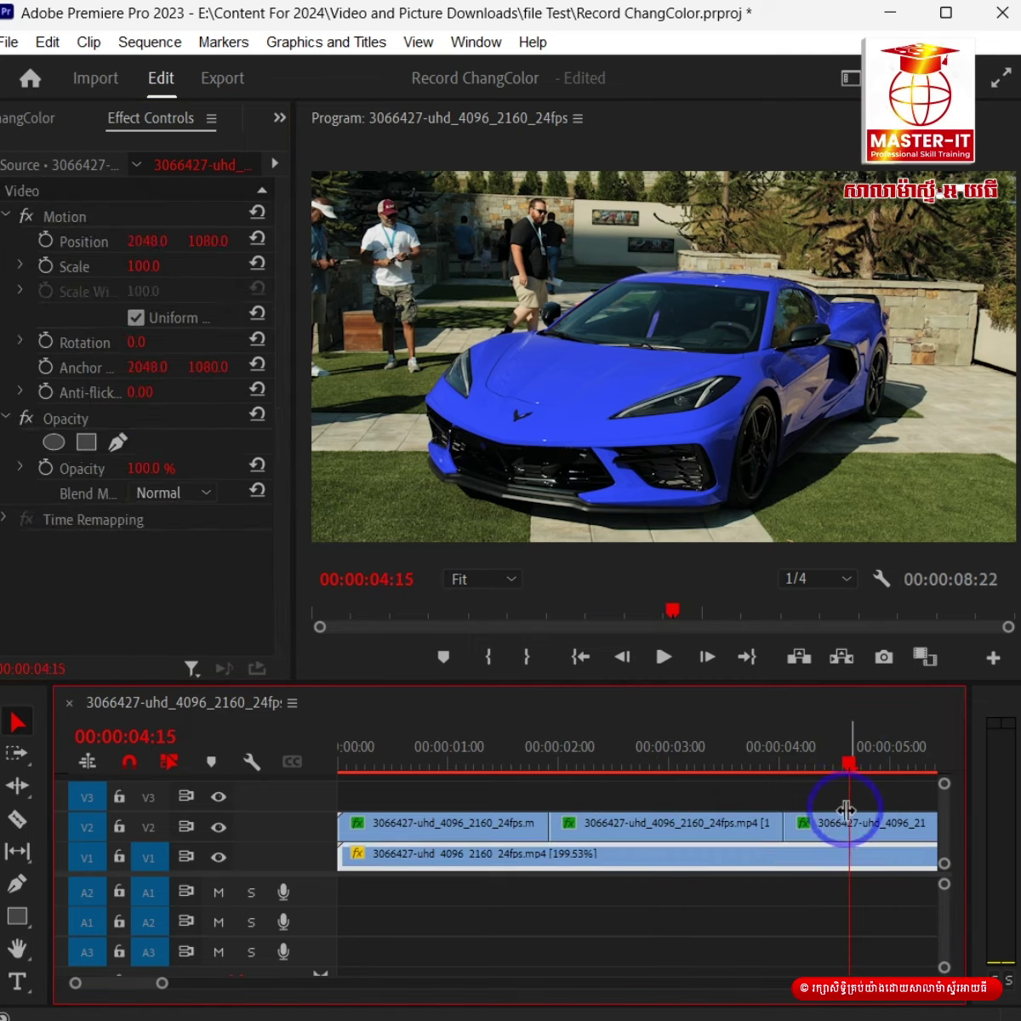
{"action": "scroll", "coordinate": [145, 383], "scroll_direction": "down", "scroll_amount": 5}
{"action": "left_click", "coordinate": [142, 505]}
{"action": "left_click", "coordinate": [481, 633]}
{"action": "left_click_drag", "start_coordinate": [575, 525], "coordinate": [566, 627]}
{"action": "left_click", "coordinate": [752, 360]}
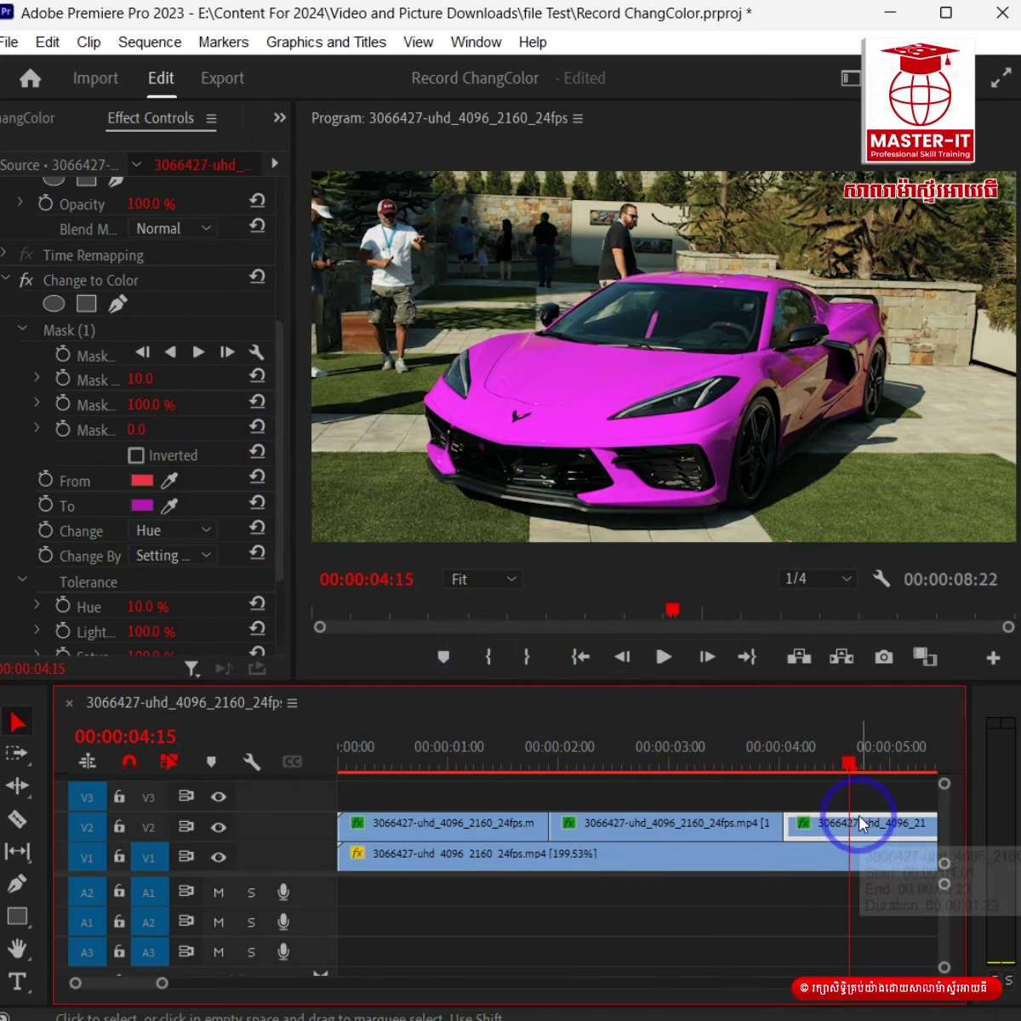
{"action": "scroll", "coordinate": [144, 383], "scroll_direction": "down", "scroll_amount": 2}
{"action": "left_click", "coordinate": [160, 487]}
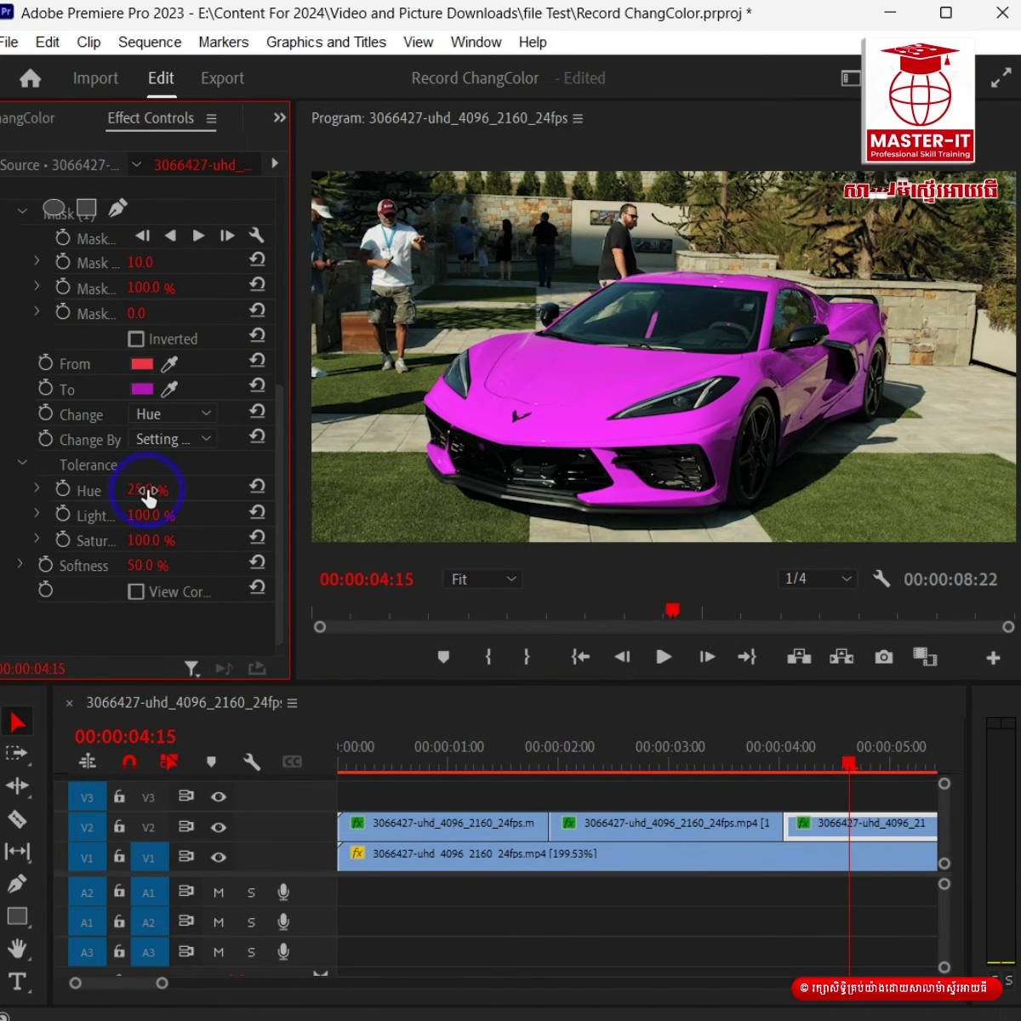
{"action": "left_click", "coordinate": [624, 823]}
Search Effects for 'wipe' and drop the Wipe transition on both V2 cuts.
{"action": "left_click", "coordinate": [281, 120]}
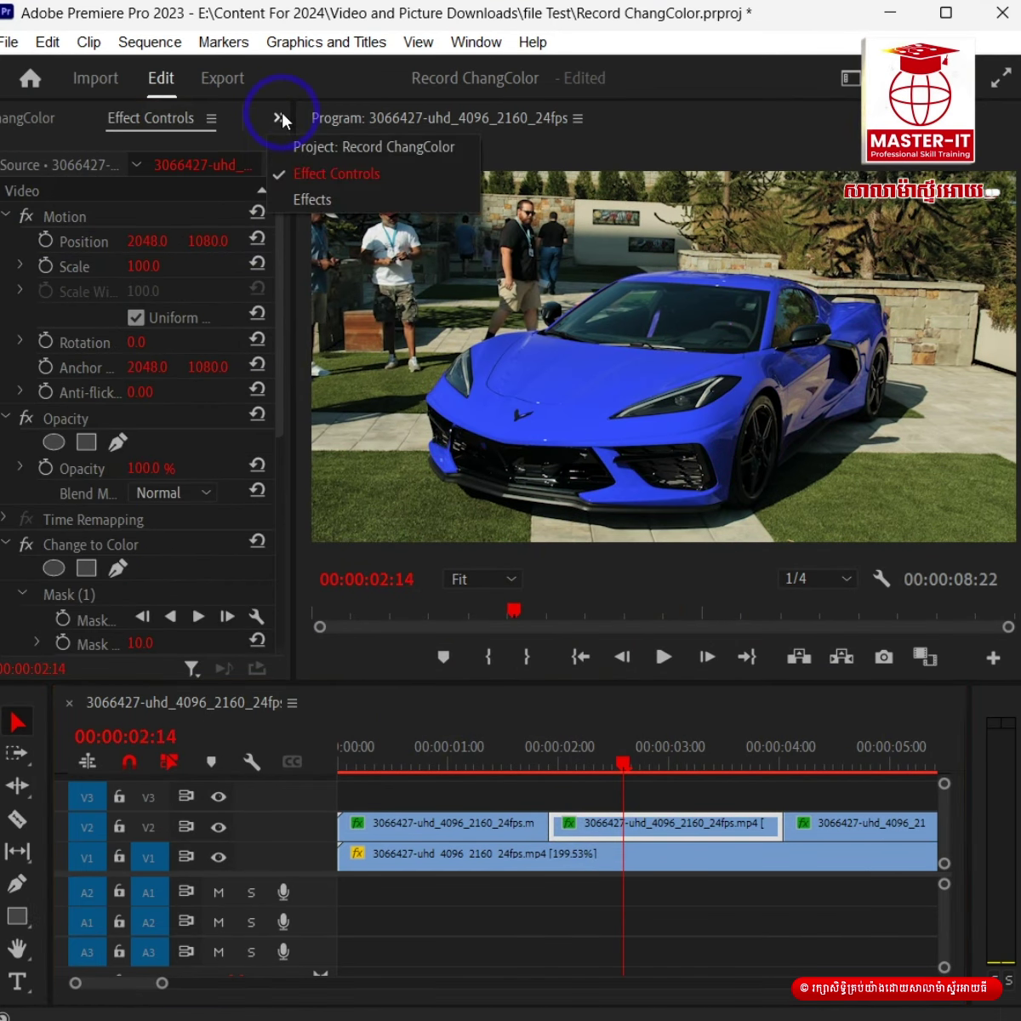
{"action": "left_click", "coordinate": [308, 200]}
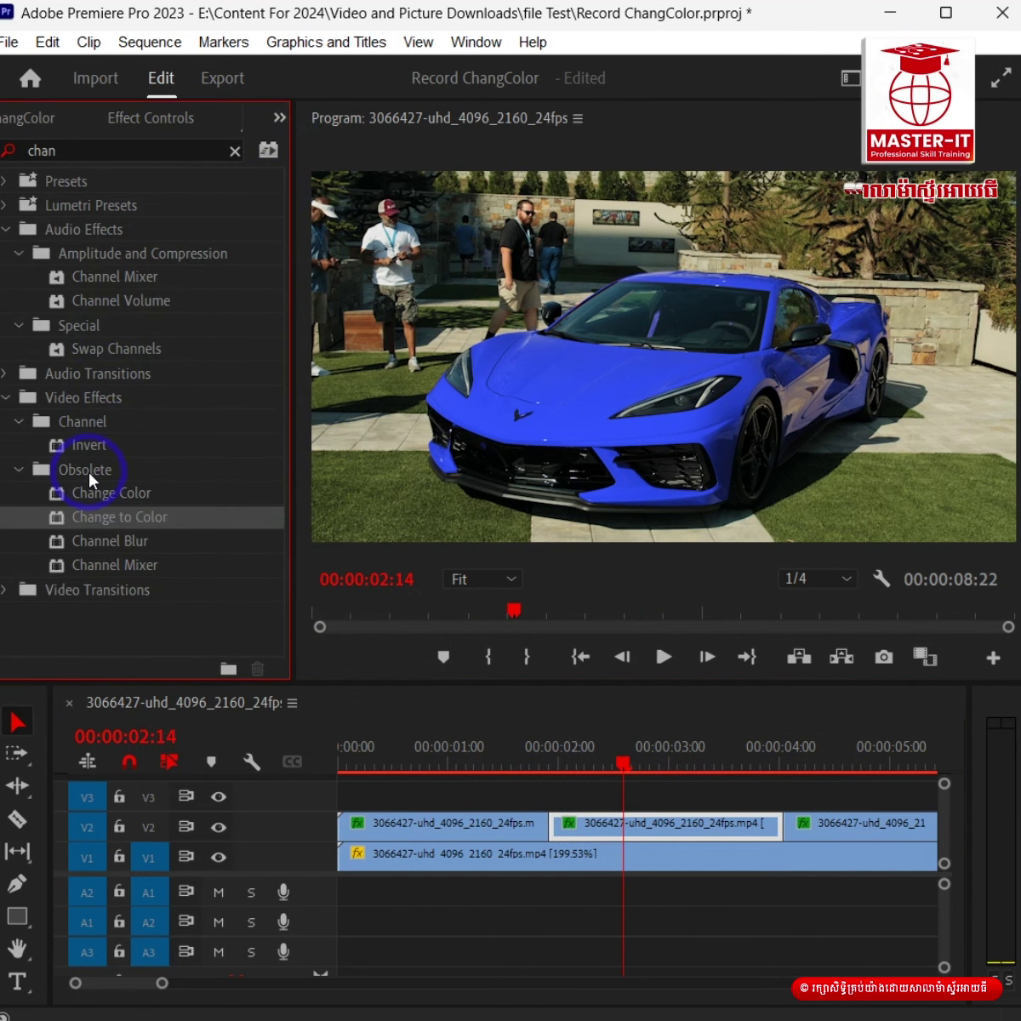
{"action": "left_click", "coordinate": [98, 143]}
{"action": "type", "text": "wip"}
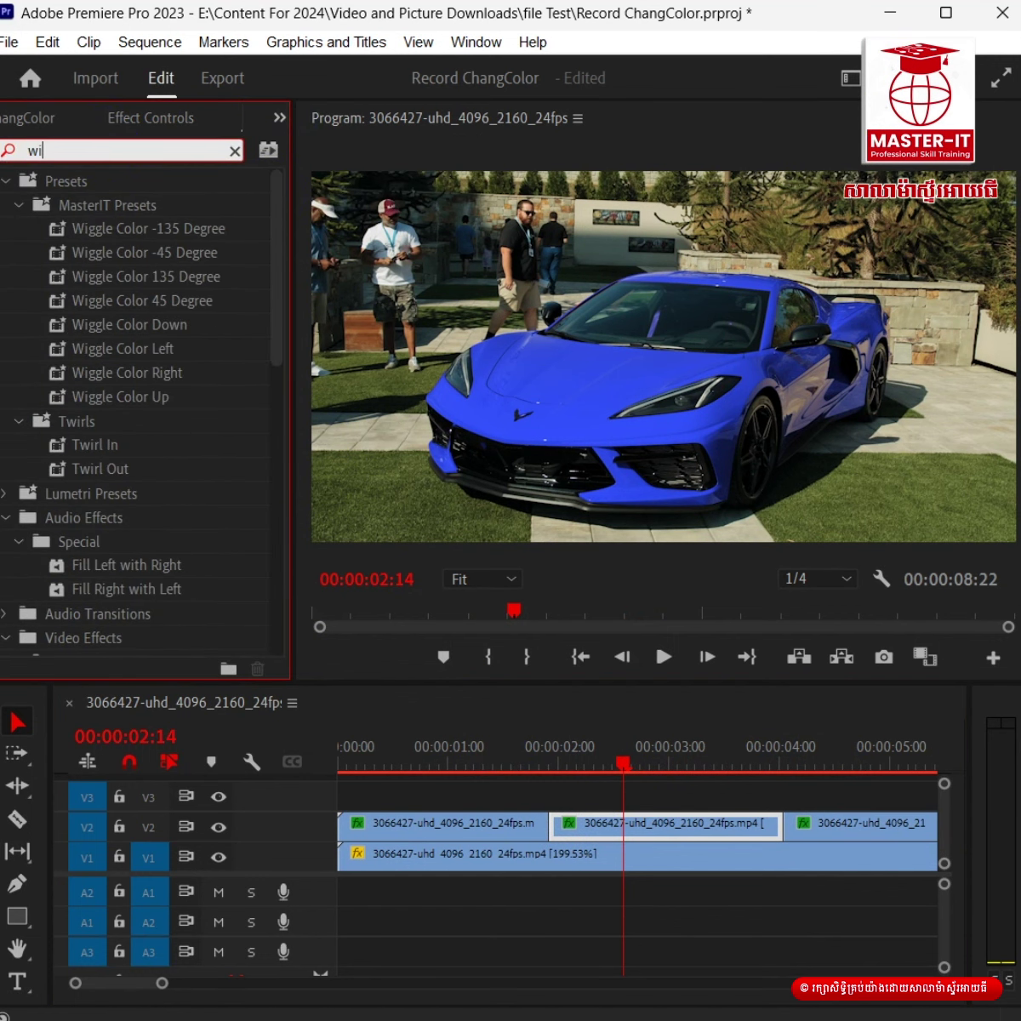
{"action": "type", "text": "e"}
{"action": "scroll", "coordinate": [116, 463], "scroll_direction": "down", "scroll_amount": 1}
{"action": "scroll", "coordinate": [116, 463], "scroll_direction": "down", "scroll_amount": 3}
{"action": "scroll", "coordinate": [117, 463], "scroll_direction": "down", "scroll_amount": 1}
{"action": "mouse_move", "coordinate": [85, 620]}
{"action": "left_mouse_down"}
{"action": "mouse_move", "coordinate": [481, 785]}
{"action": "mouse_move", "coordinate": [551, 830]}
{"action": "left_mouse_up"}
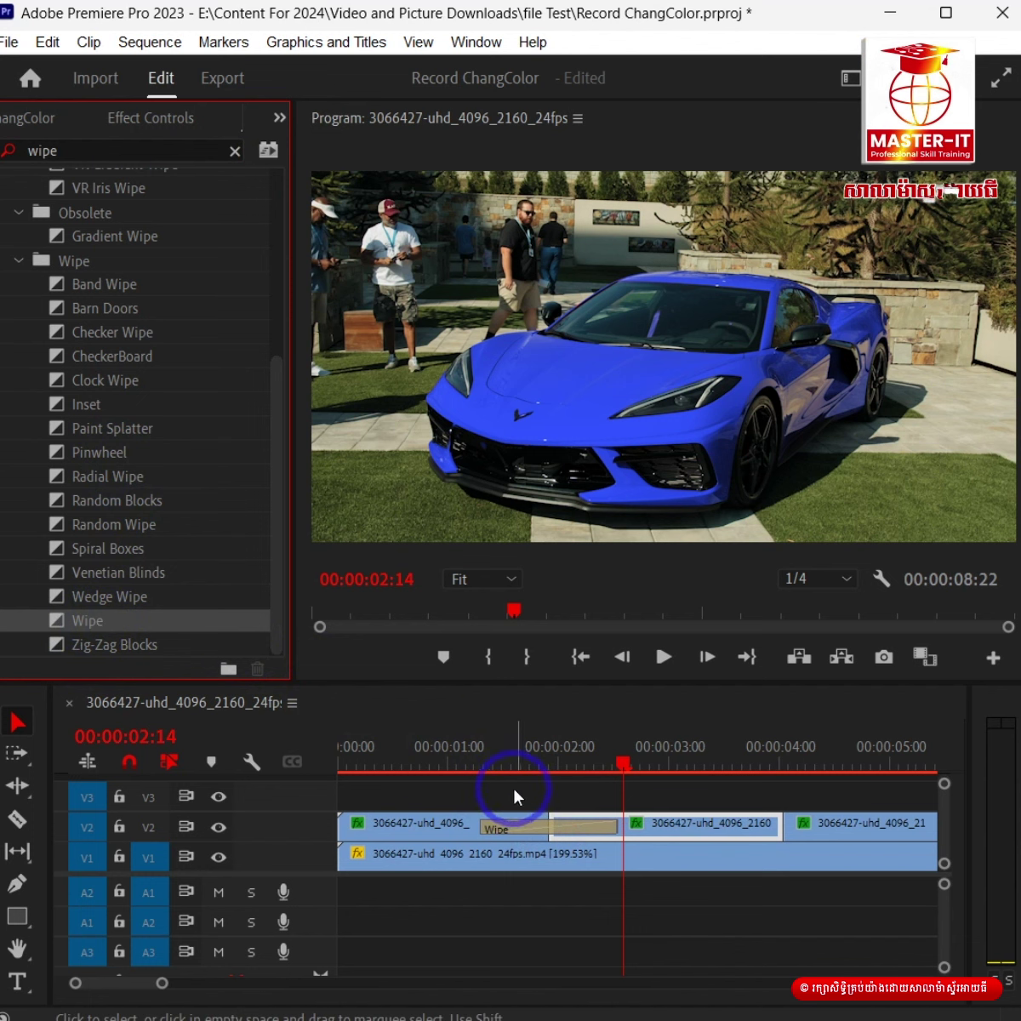
{"action": "left_click_drag", "start_coordinate": [98, 621], "coordinate": [784, 827]}
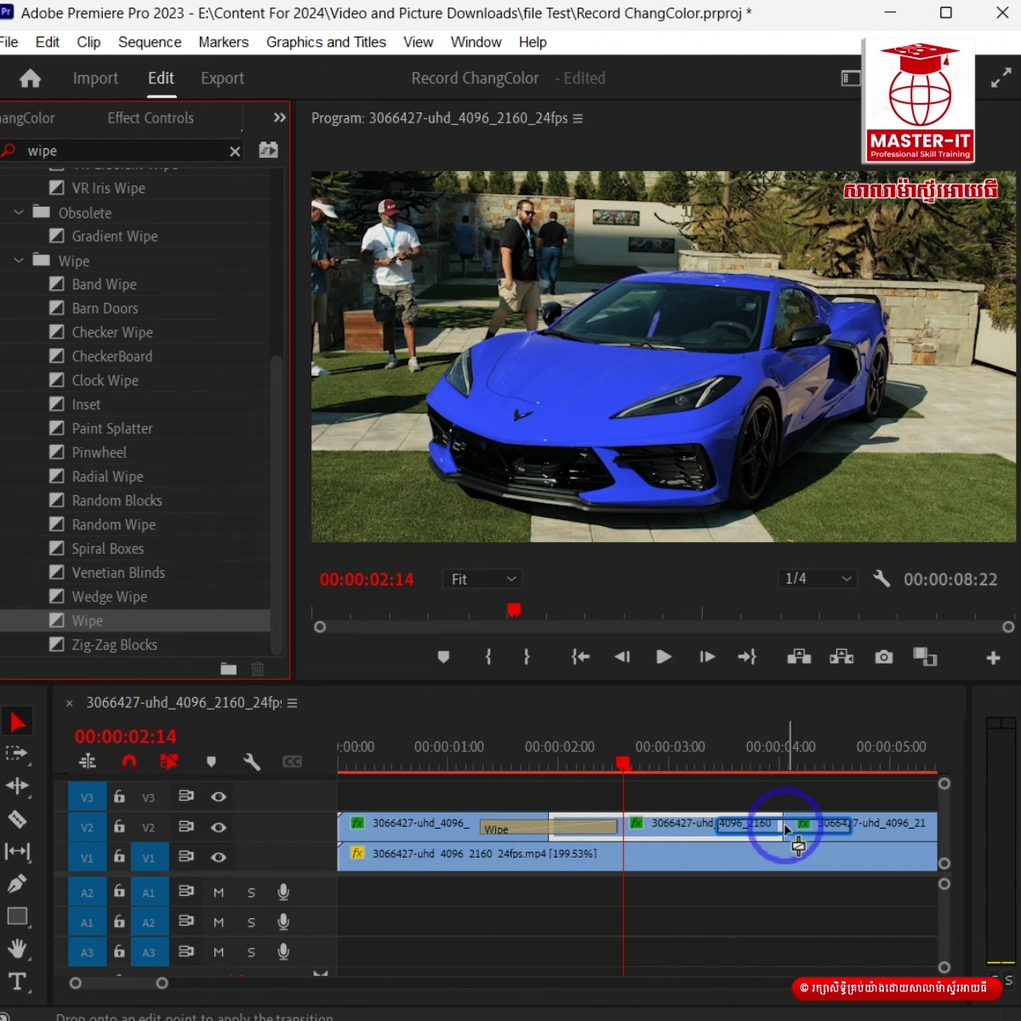
Return the playhead to the sequence start and maximize the Program monitor.
{"action": "left_click", "coordinate": [613, 763]}
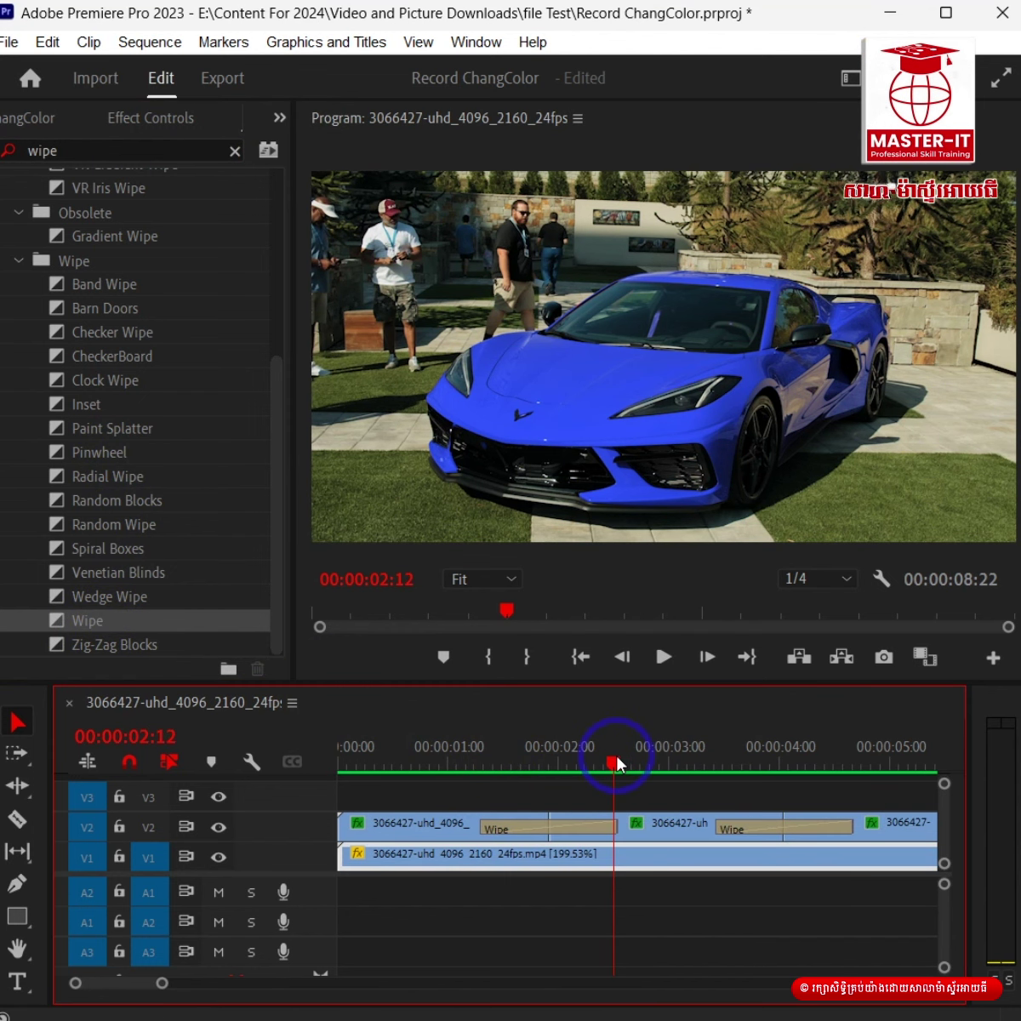
{"action": "left_click", "coordinate": [342, 762]}
{"action": "left_click", "coordinate": [568, 488]}
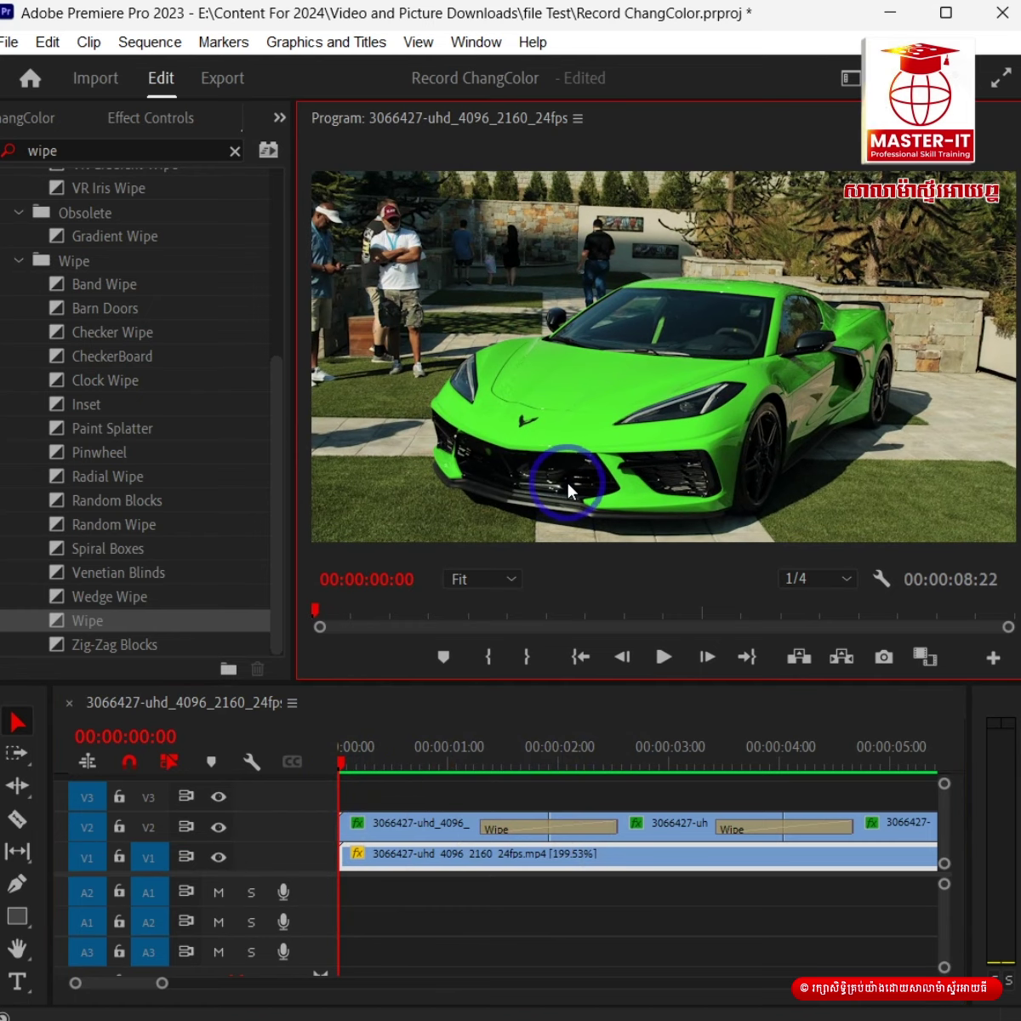
{"action": "key", "text": "grave"}
Play the finished sequence from the start in the maximized Program monitor.
{"action": "key", "text": "space"}
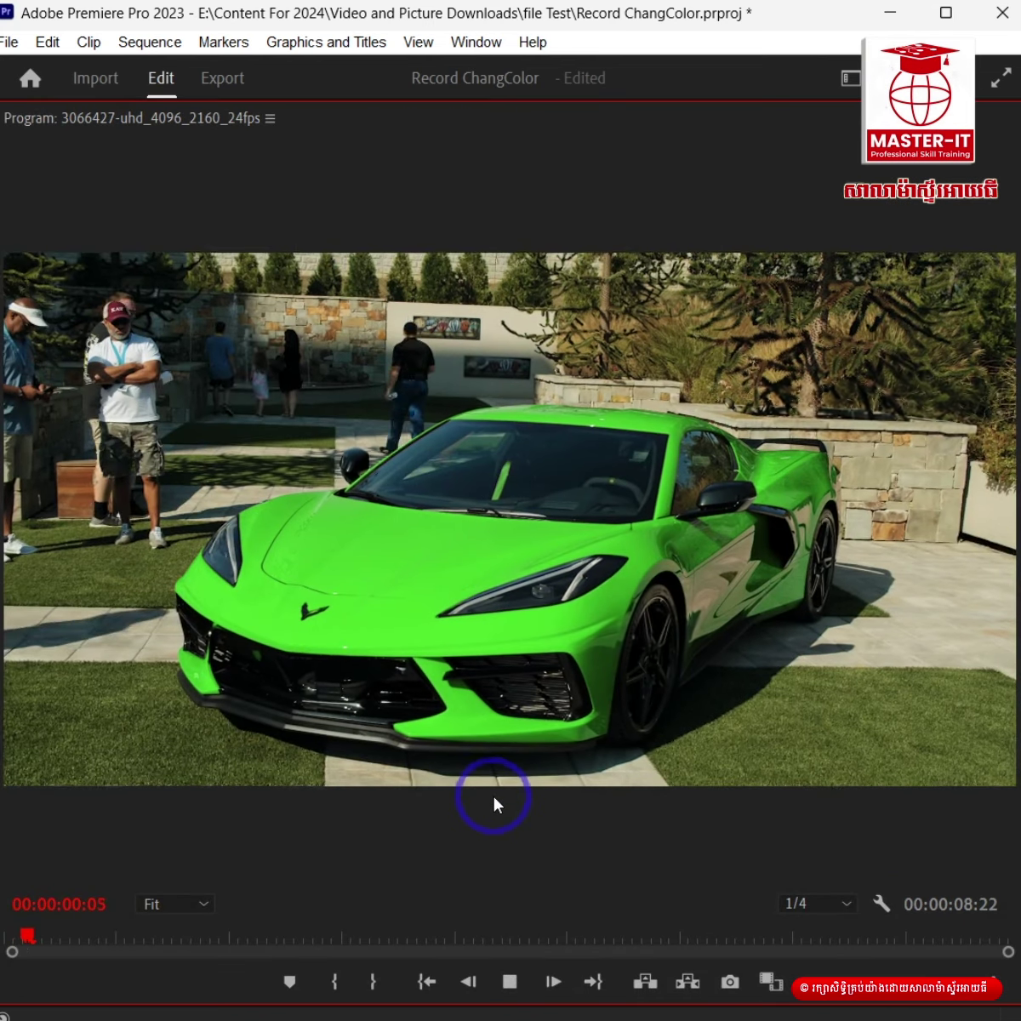